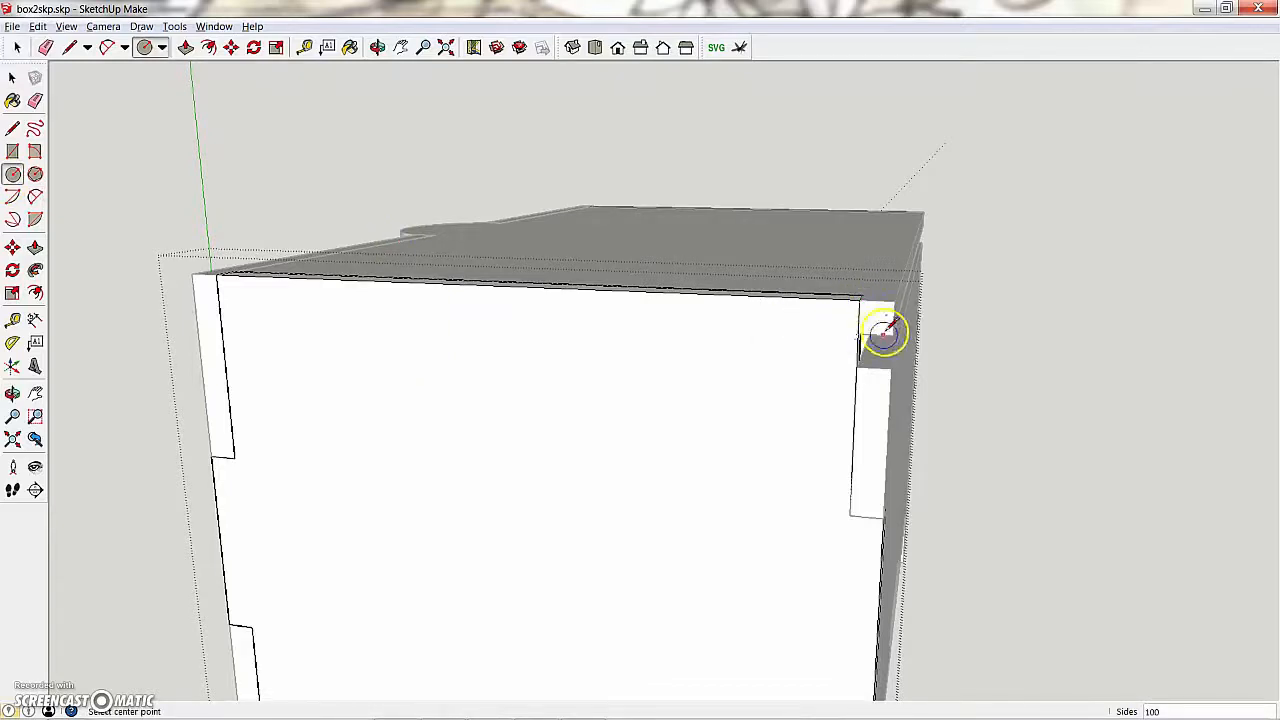
Leave the side panel component and draw a diagonal line across the lid pin's square end
middle_drag(860, 300, 845, 342)
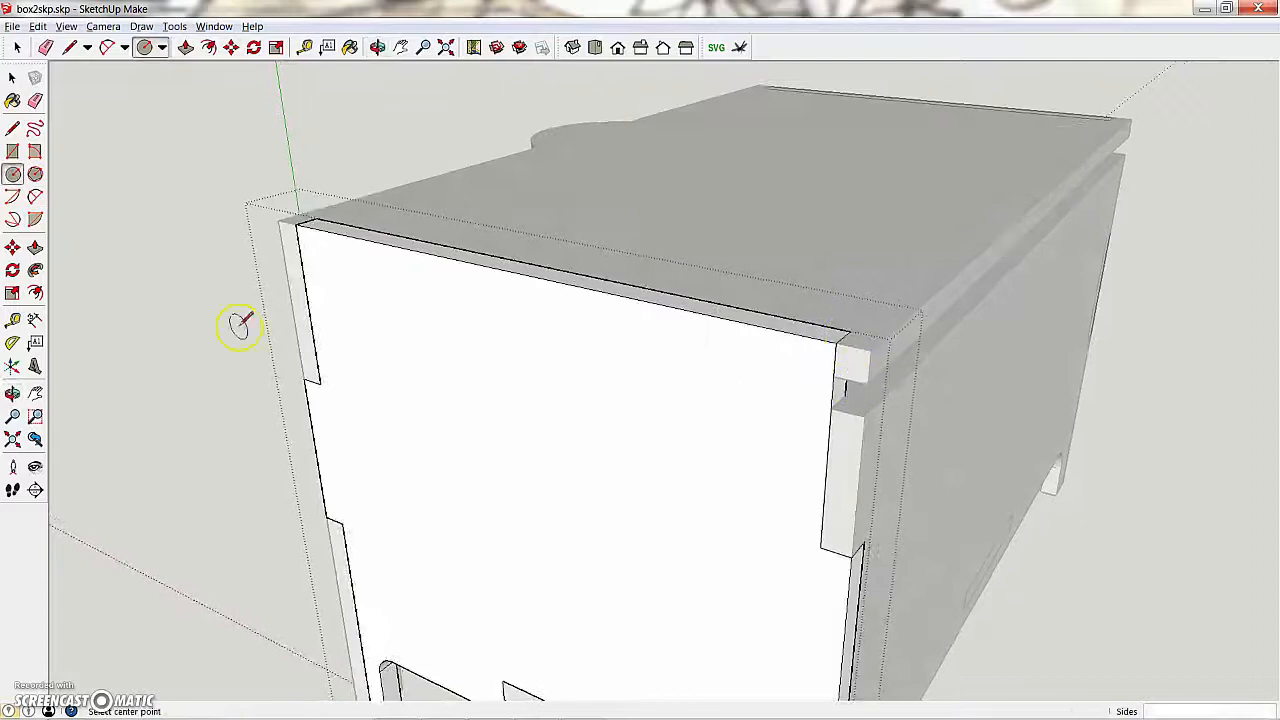
click(12, 128)
click(12, 78)
click(780, 222)
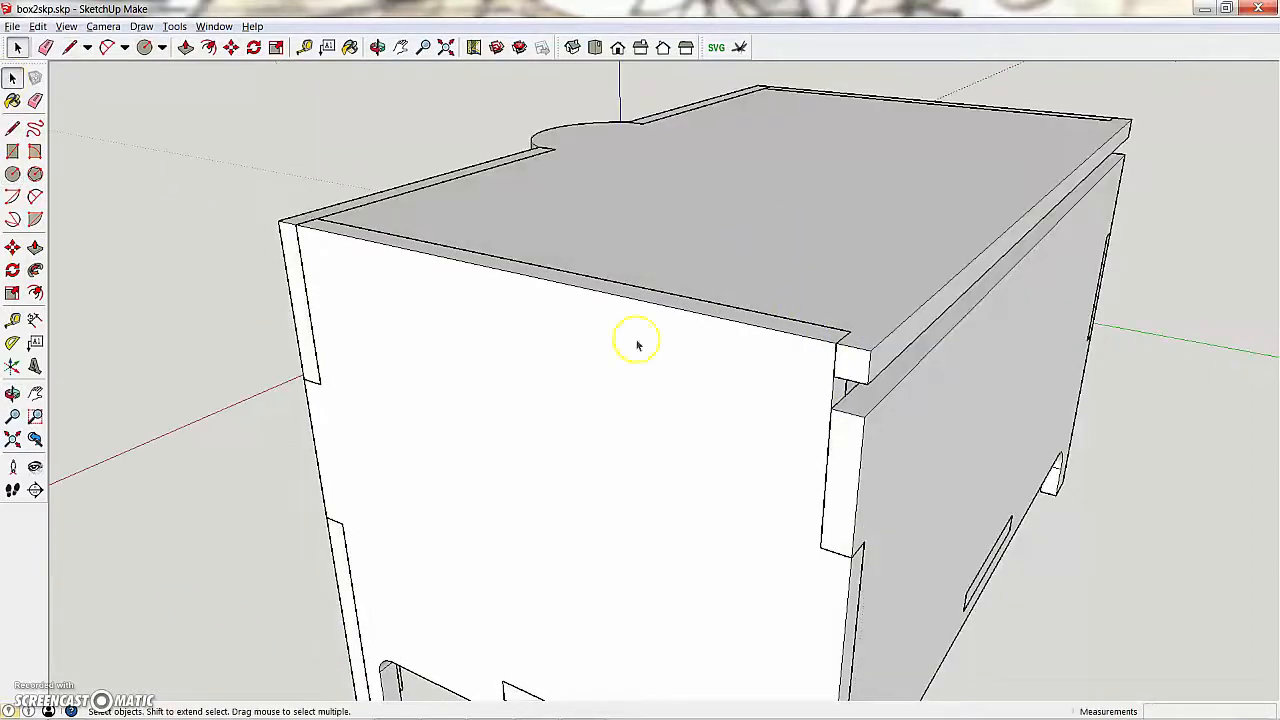
click(12, 128)
click(840, 335)
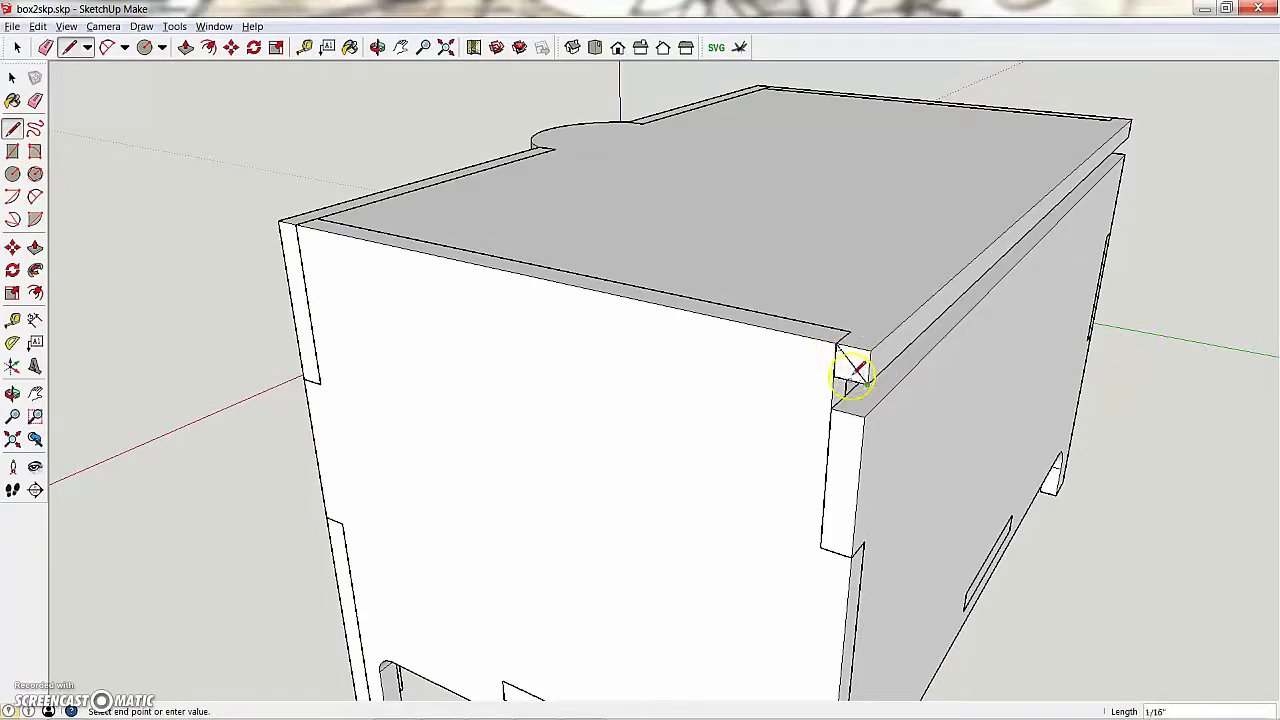
click(12, 78)
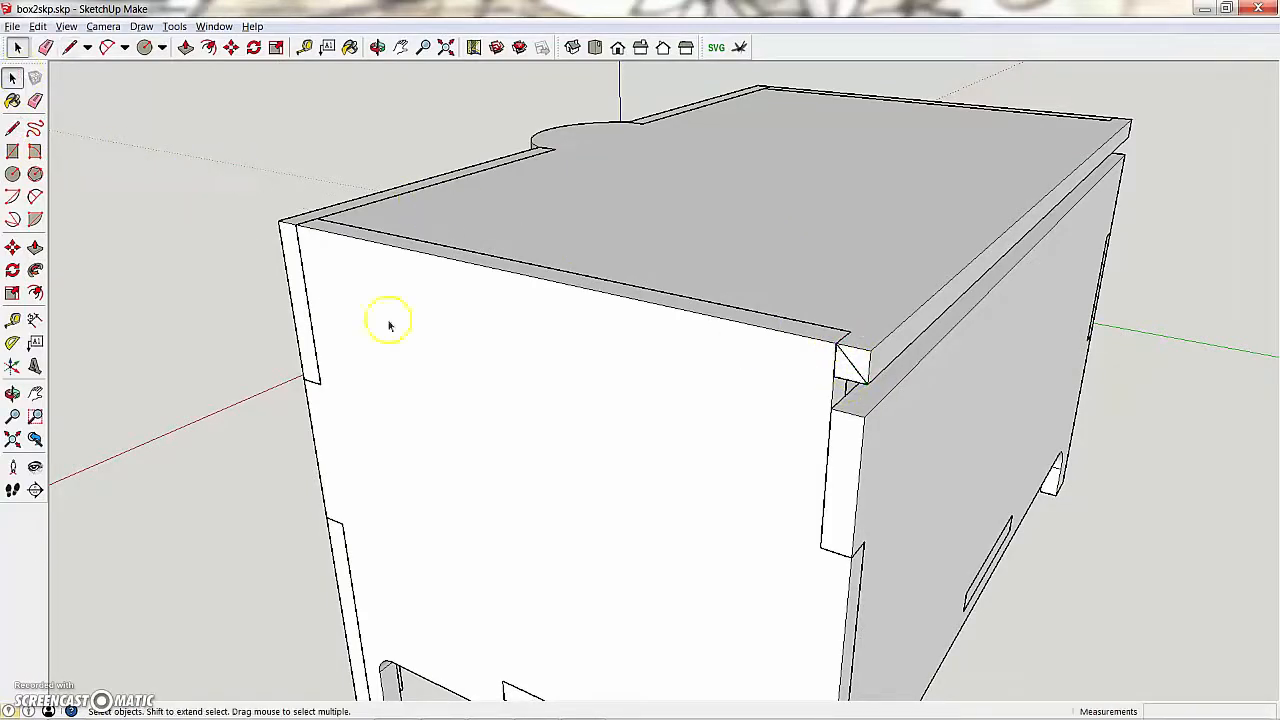
Open the side panel for editing and draw a 3/16 inch radius circle centred on the pin's diagonal
double_click(543, 368)
click(12, 174)
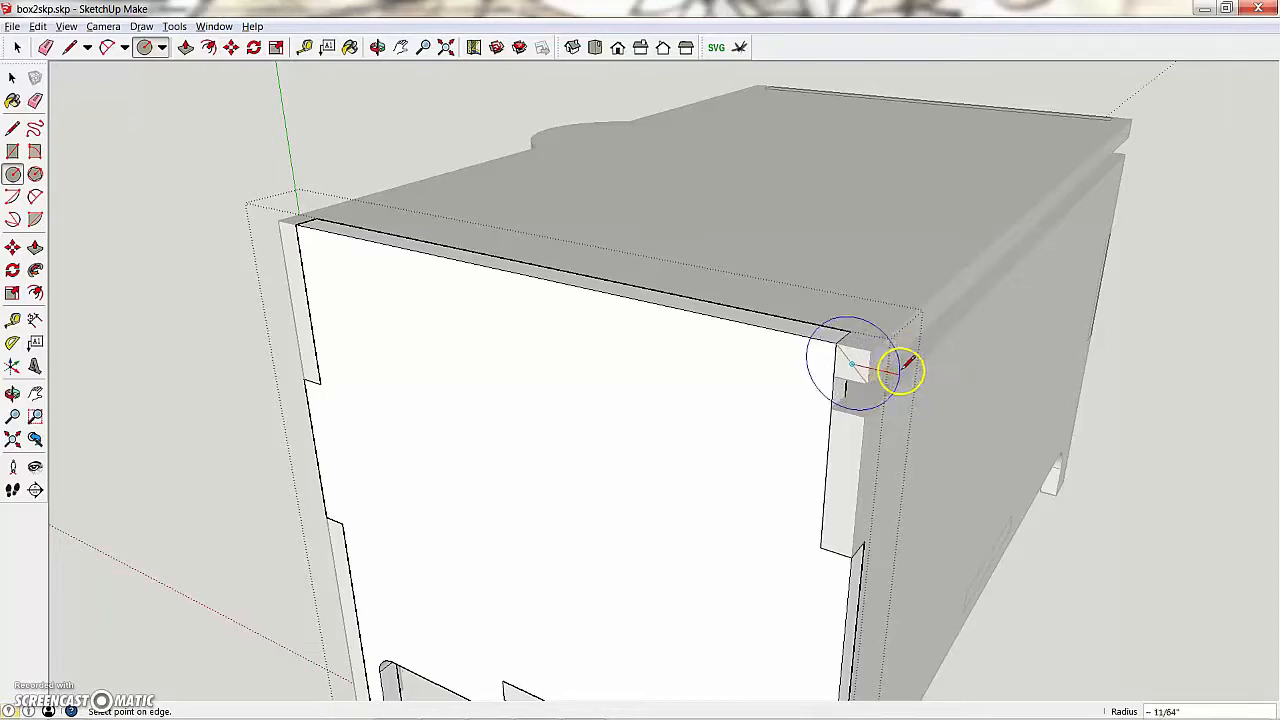
click(851, 409)
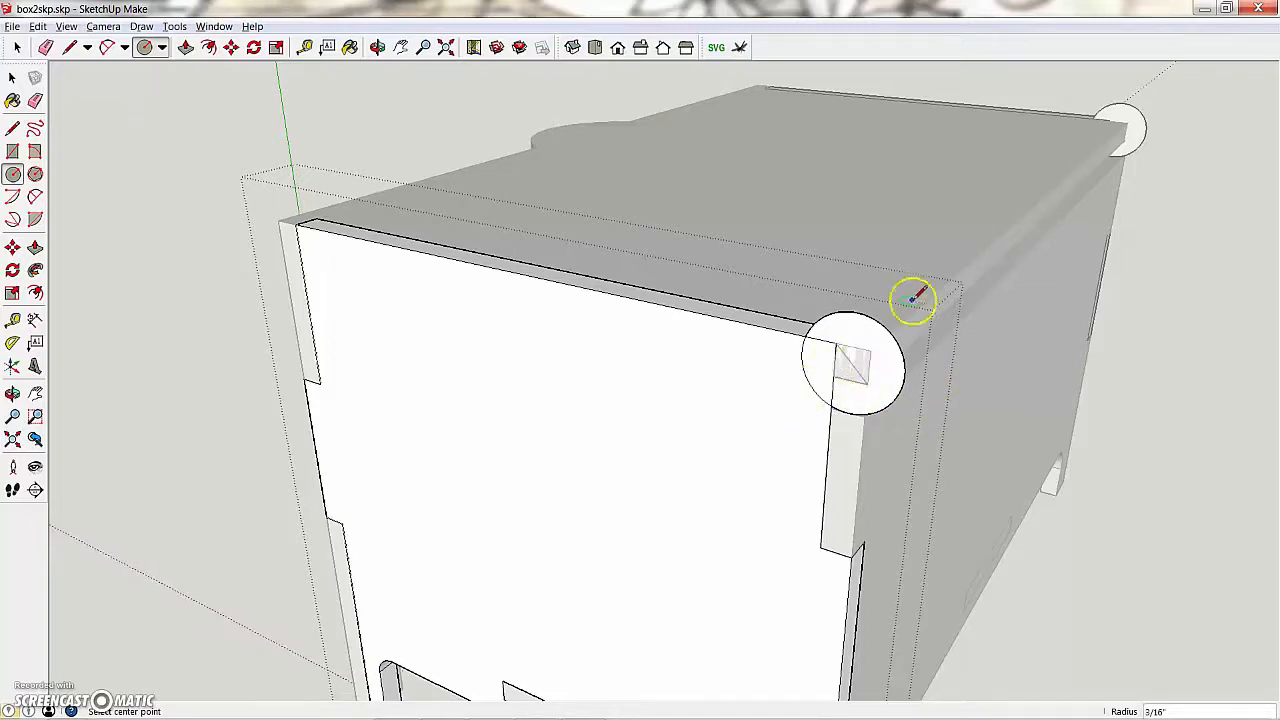
Draw a second circle from the same centre with a radius of 6/16 inch
click(851, 364)
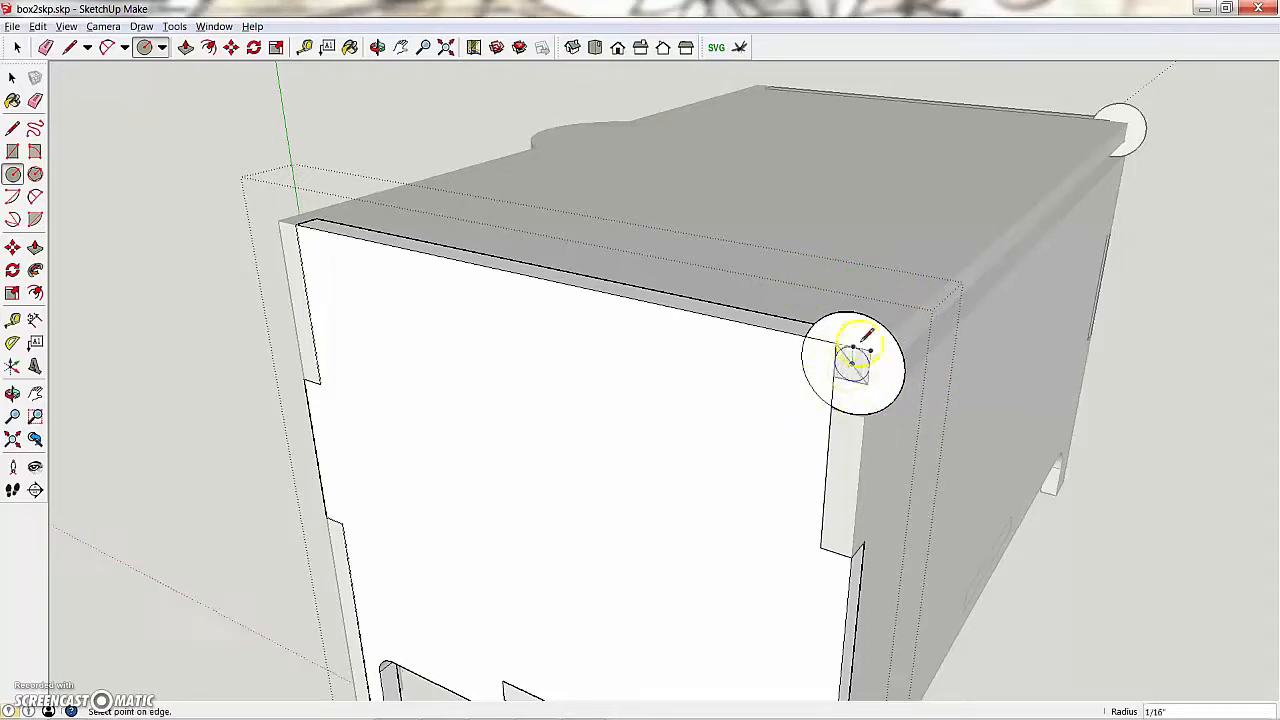
click(946, 370)
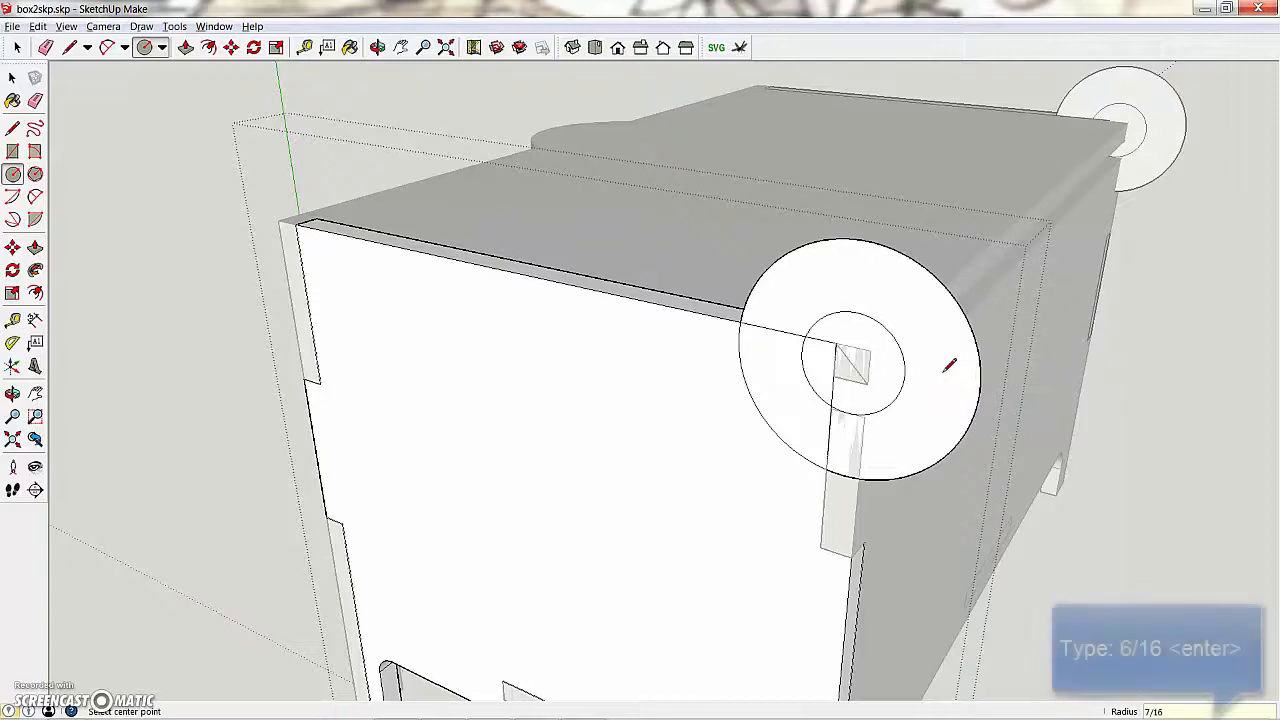
text(6/16)
key(Return)
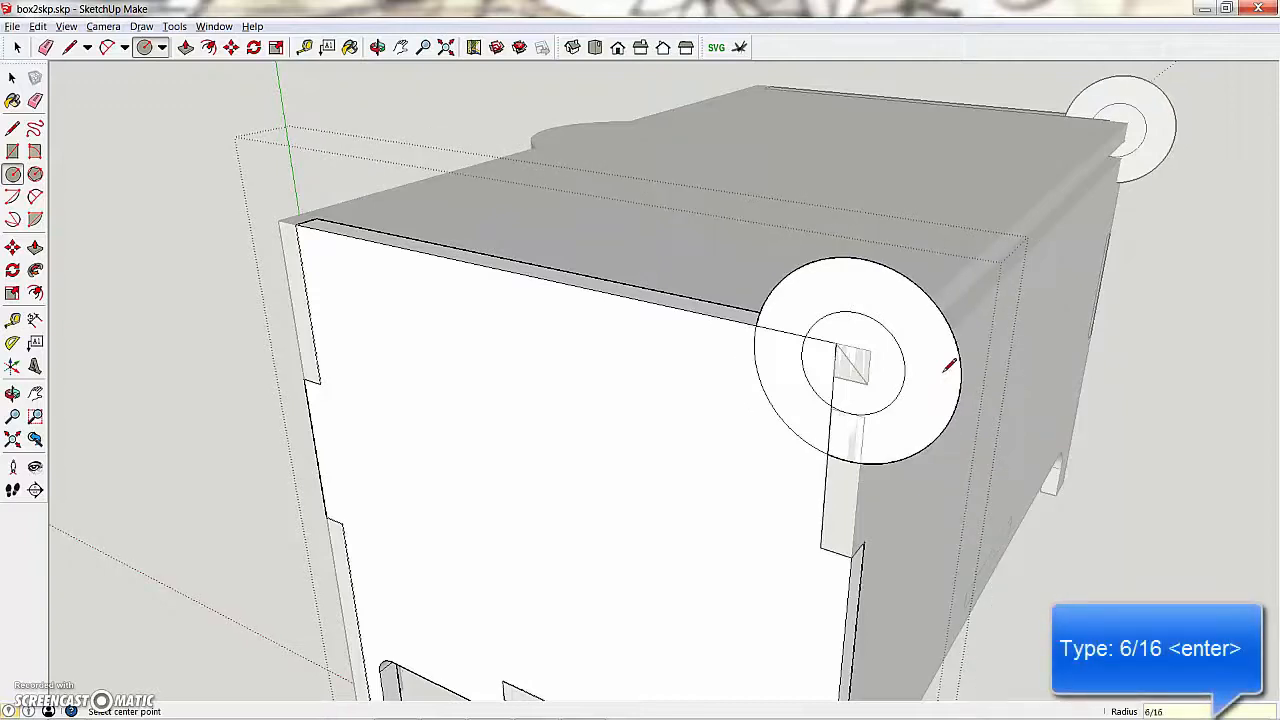
Erase the arc of the outer circle that crosses the side panel's face
middle_drag(934, 374, 917, 409)
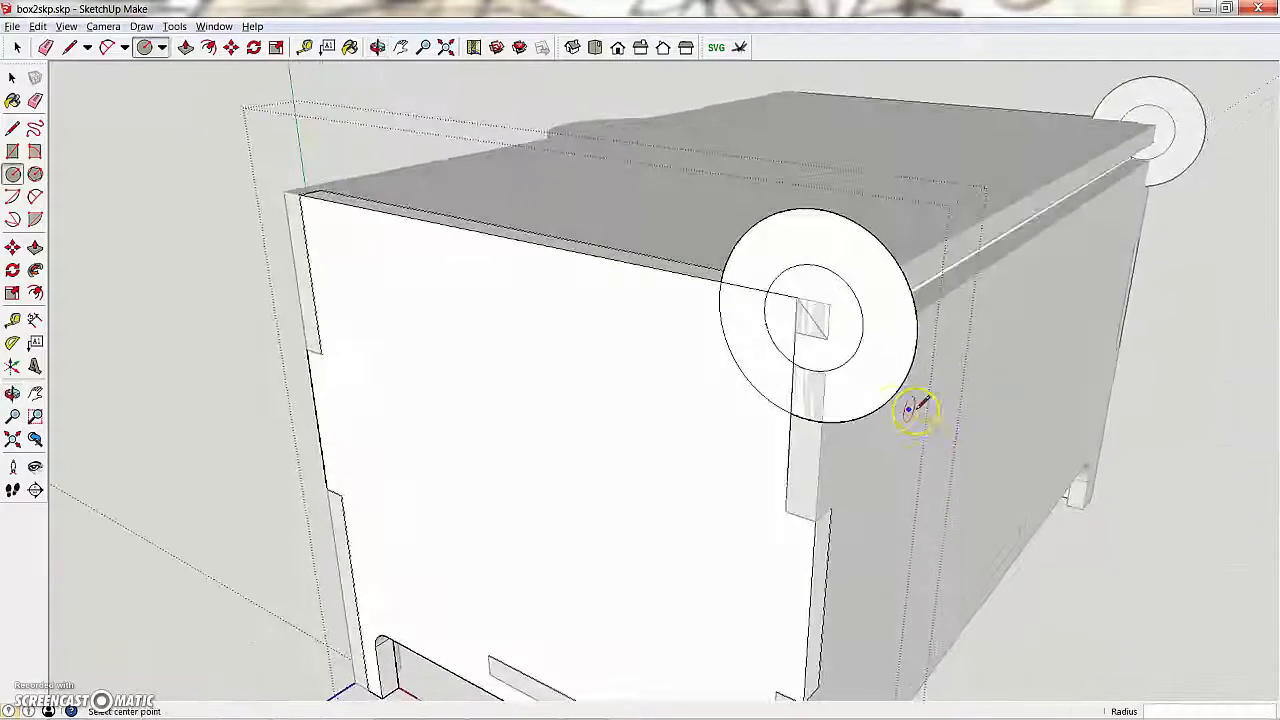
middle_drag(746, 346, 680, 418)
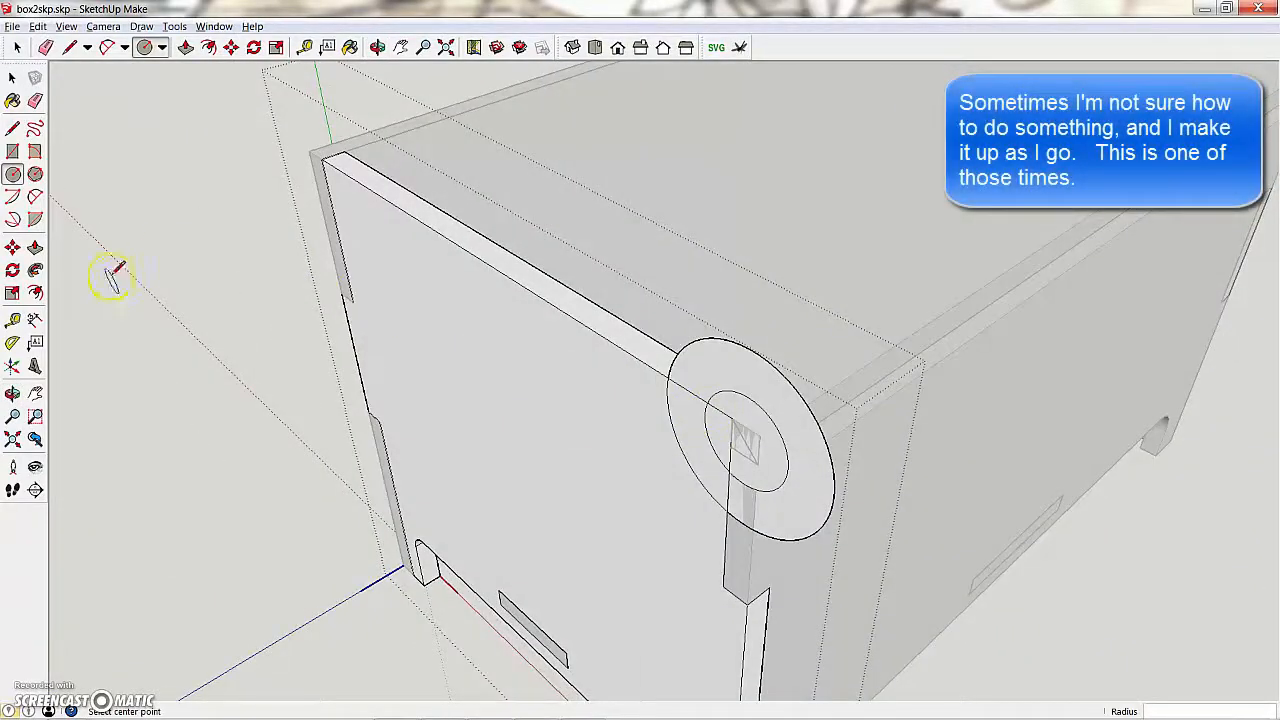
scroll(643, 400, up, 5)
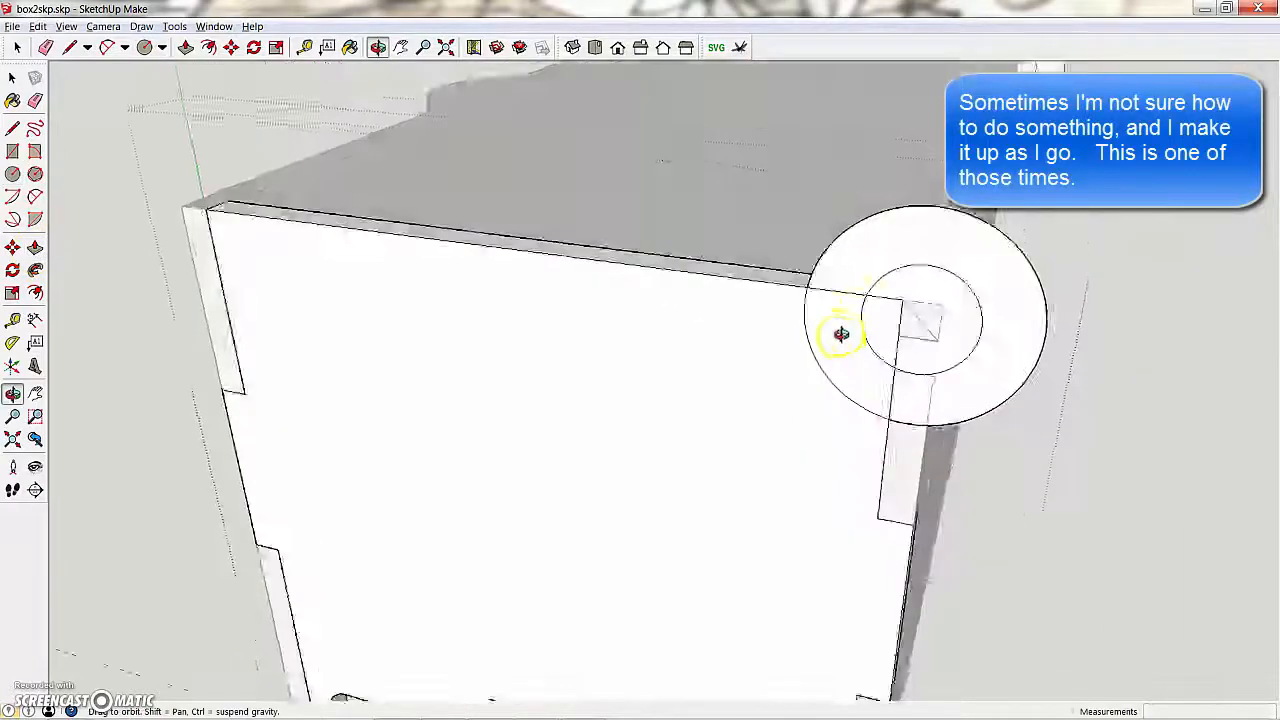
key(e)
click(826, 335)
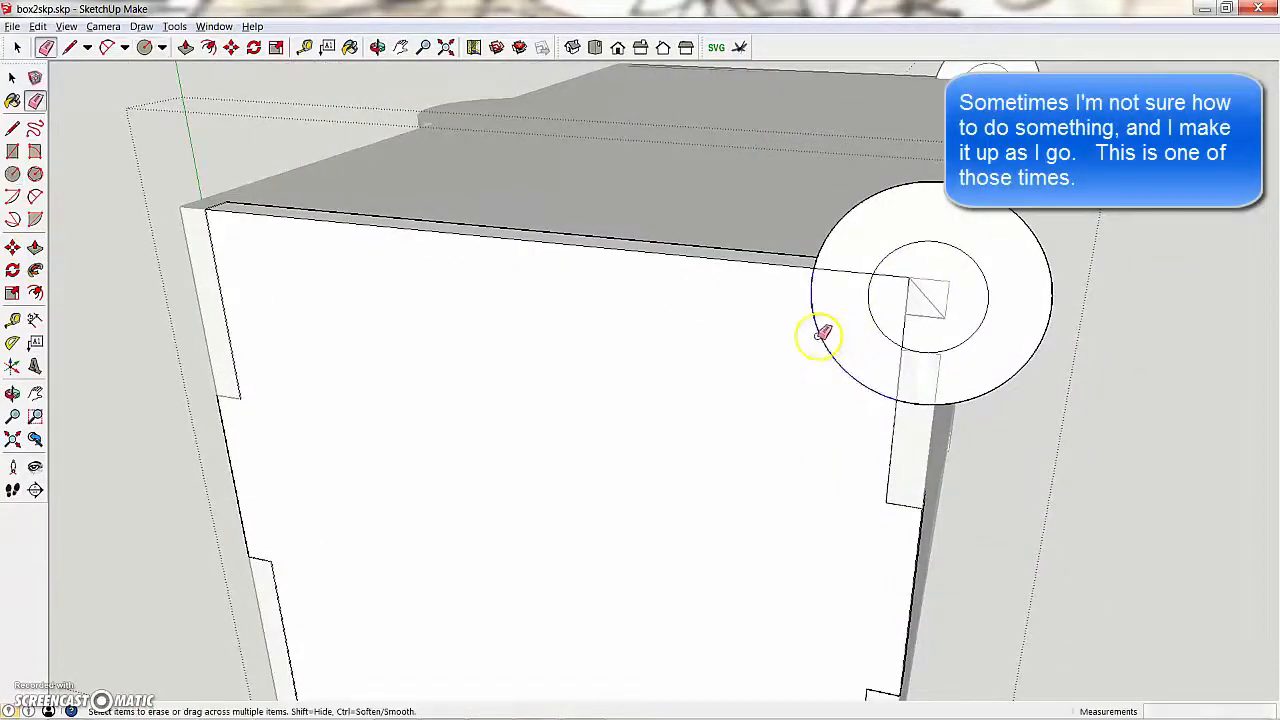
click(877, 322)
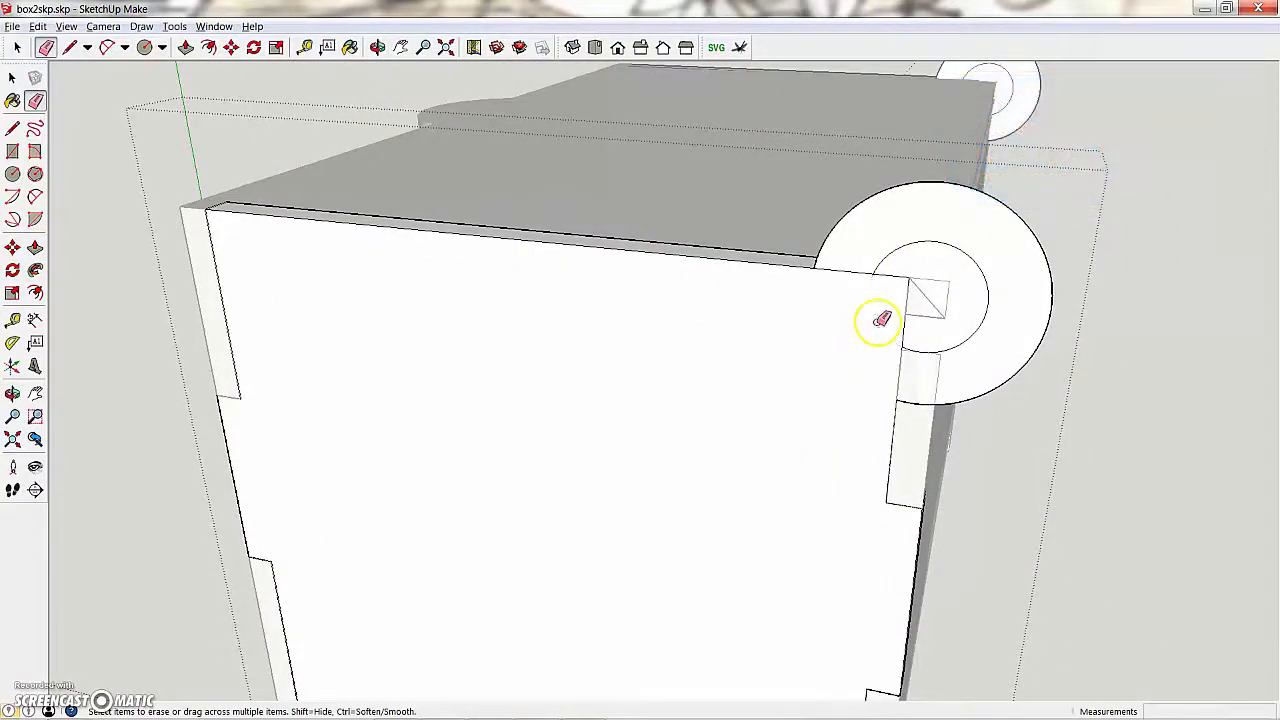
Hide the rest of the model while the side panel component is being edited
scroll(862, 260, up, 3)
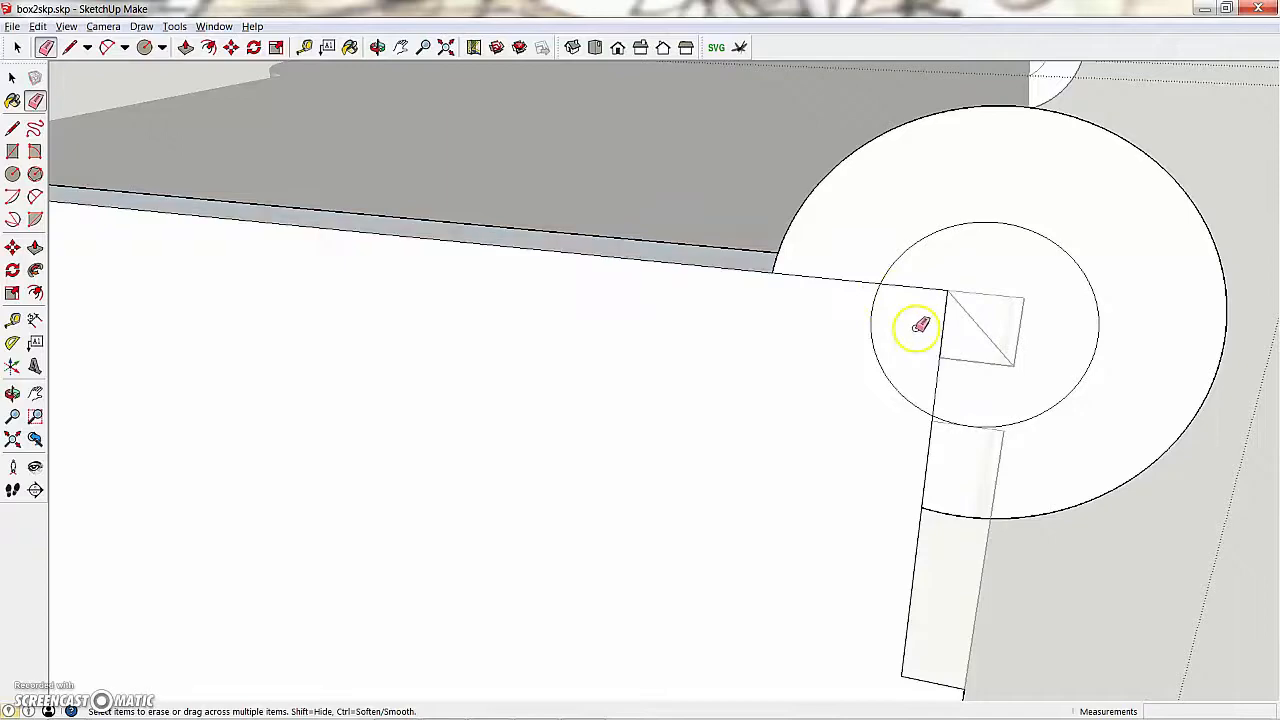
middle_drag(866, 309, 804, 337)
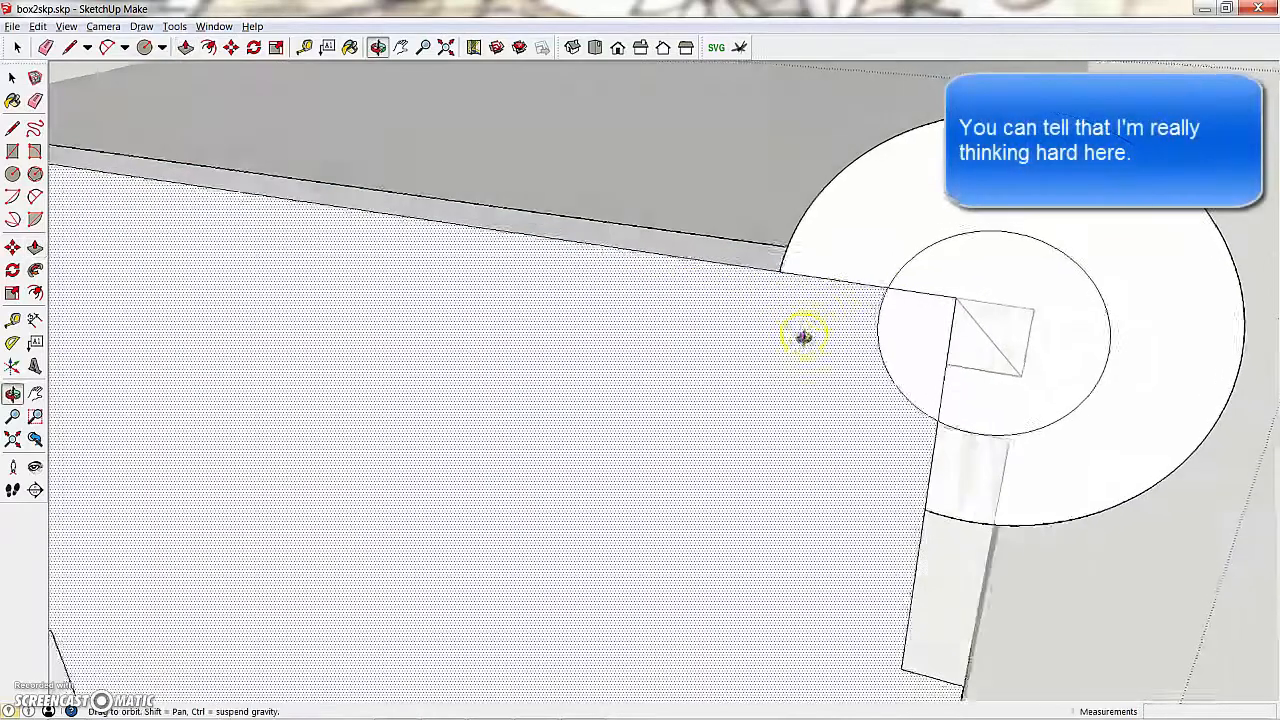
scroll(820, 330, down, 6)
key(p)
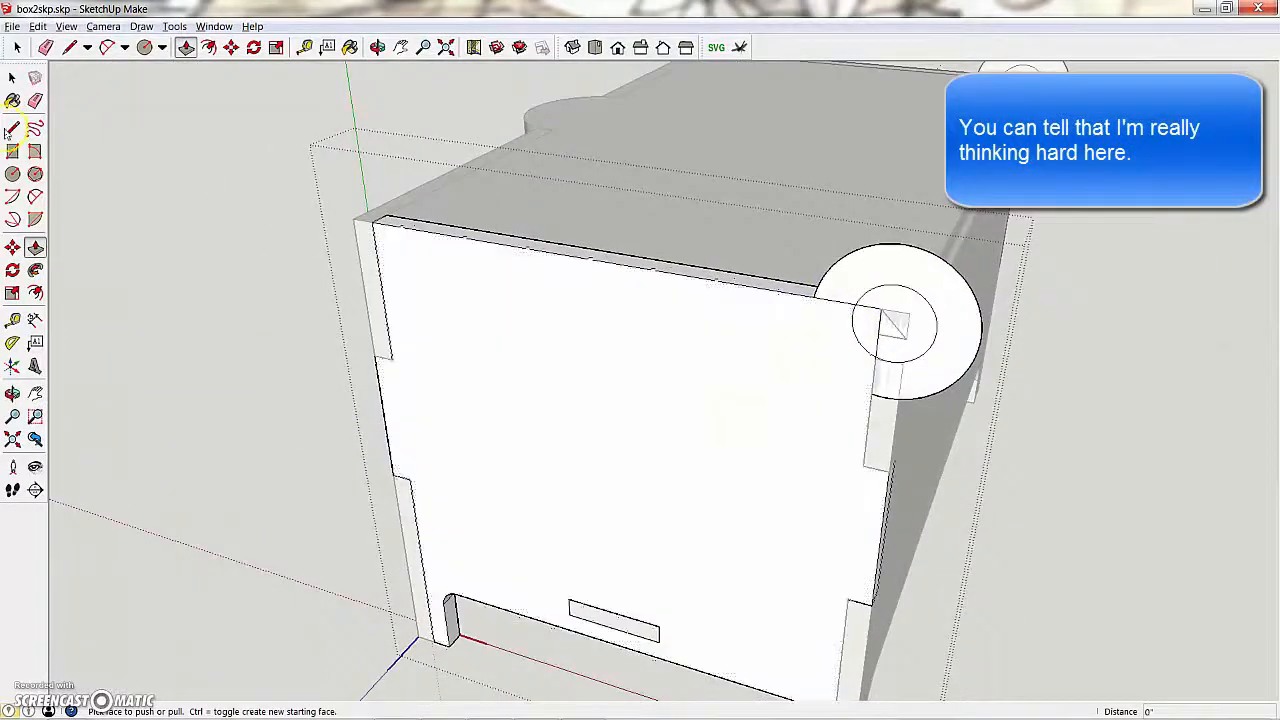
click(38, 26)
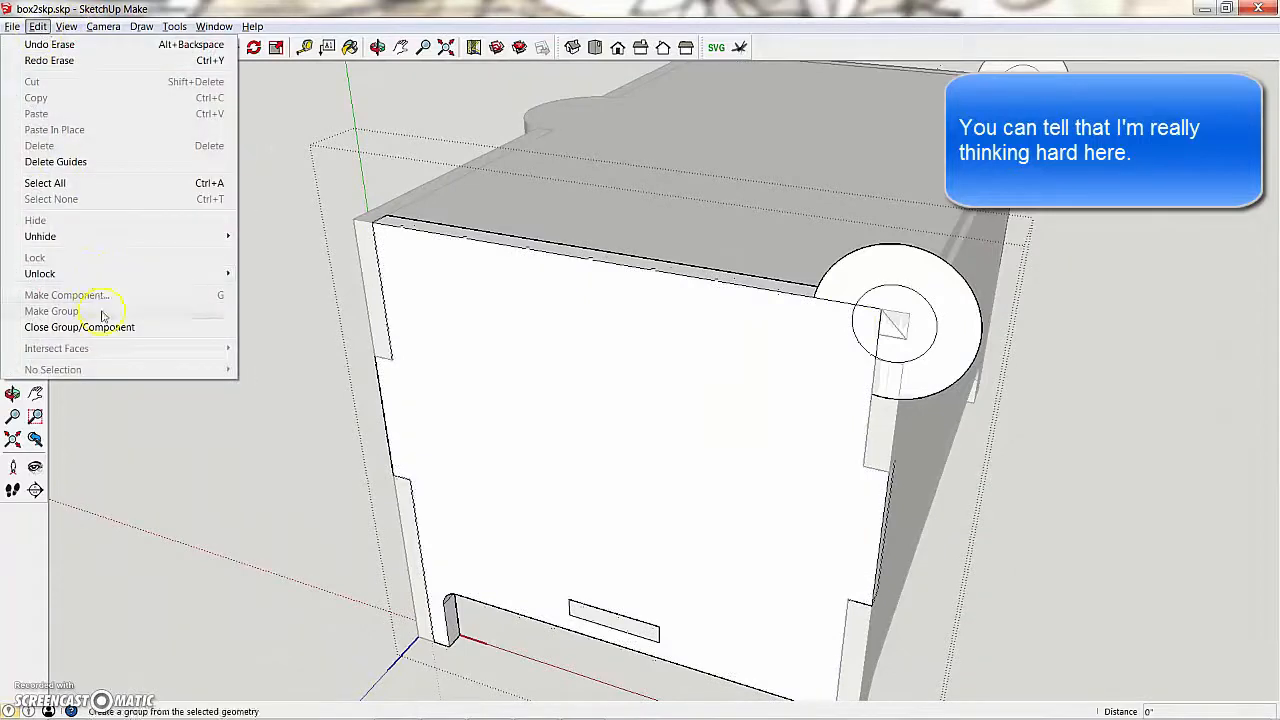
mouse_move(66, 26)
mouse_move(94, 238)
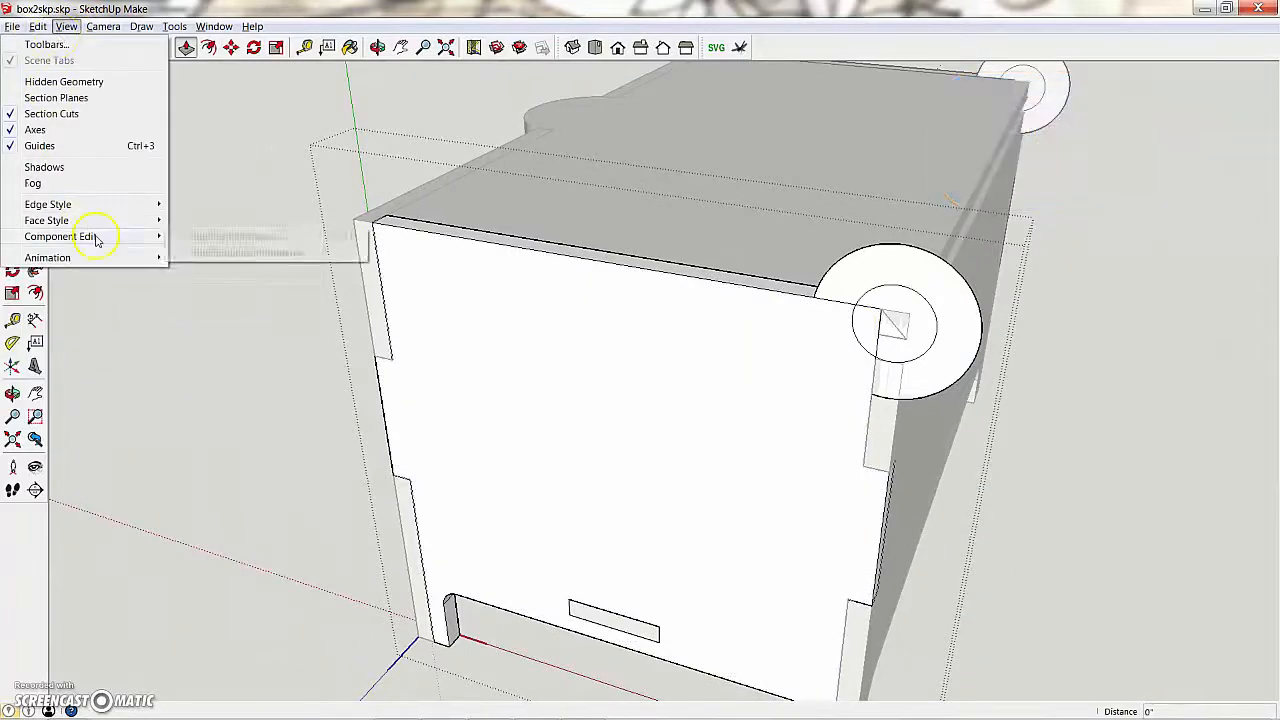
click(199, 238)
Push/Pull the ring between the two circles 1/8 inch to match the panel's thickness
middle_drag(591, 280, 706, 306)
key(p)
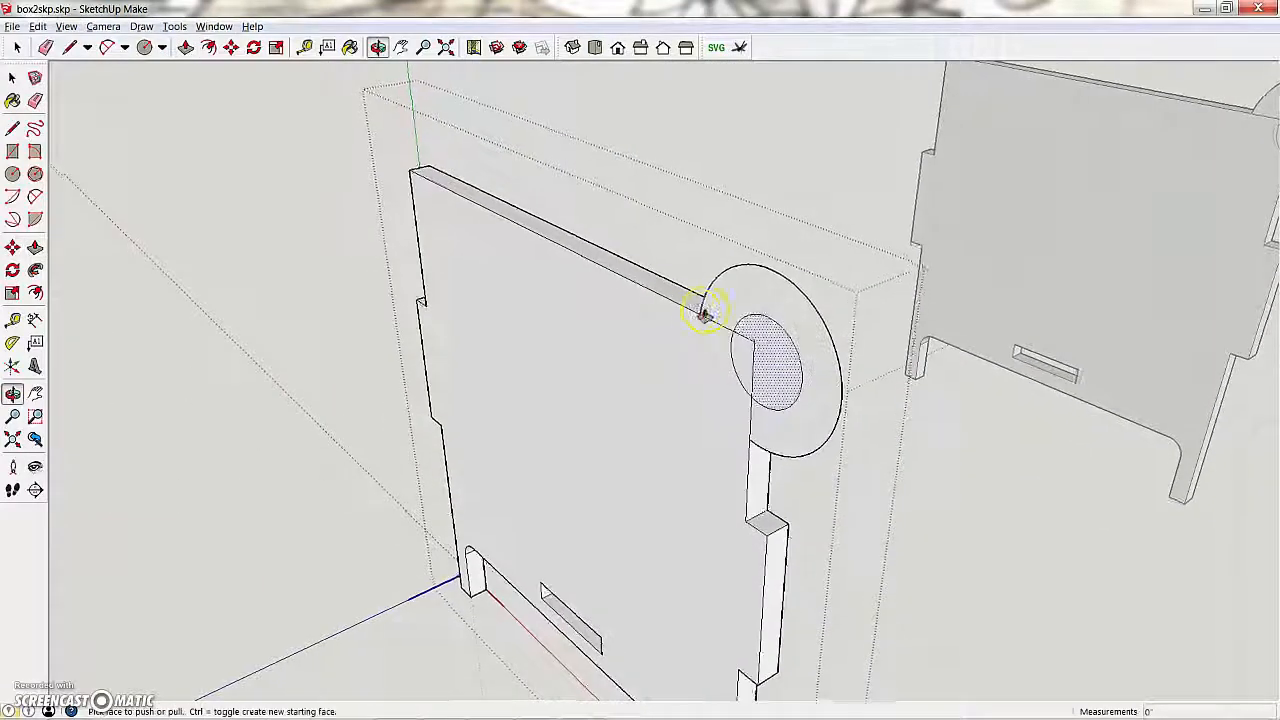
middle_drag(754, 373, 782, 381)
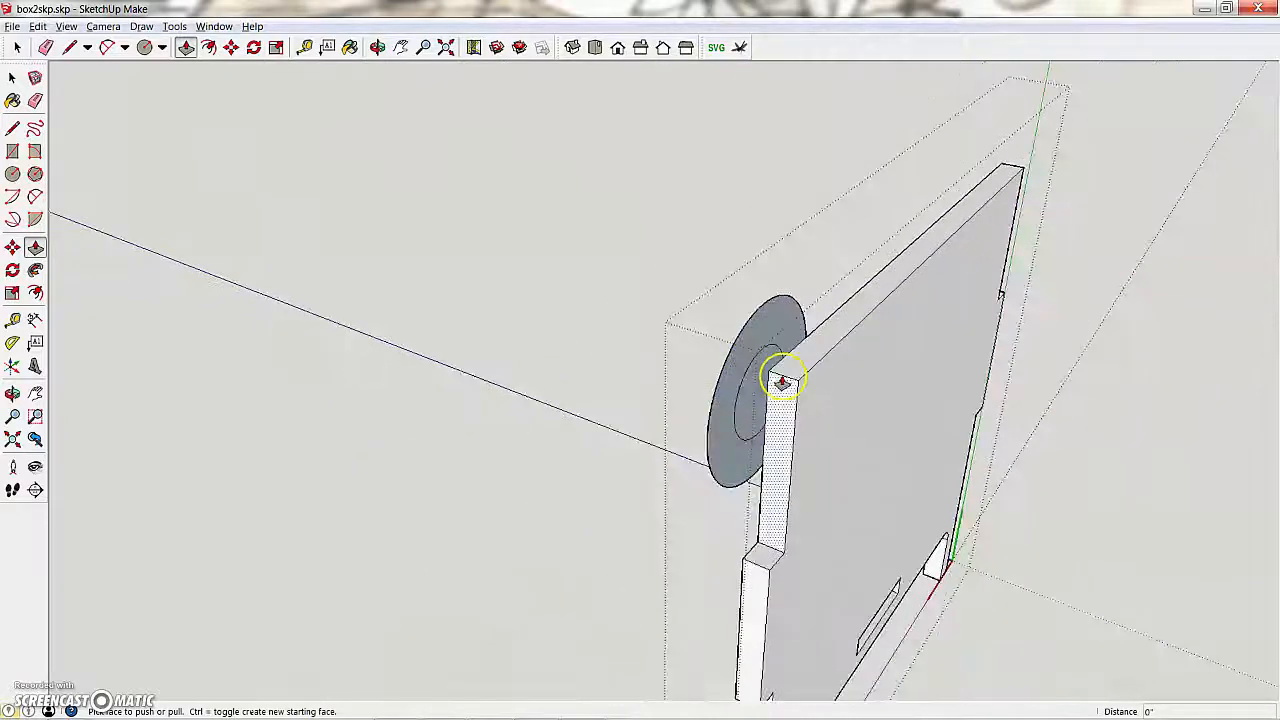
drag(783, 331, 808, 371)
middle_drag(808, 371, 697, 363)
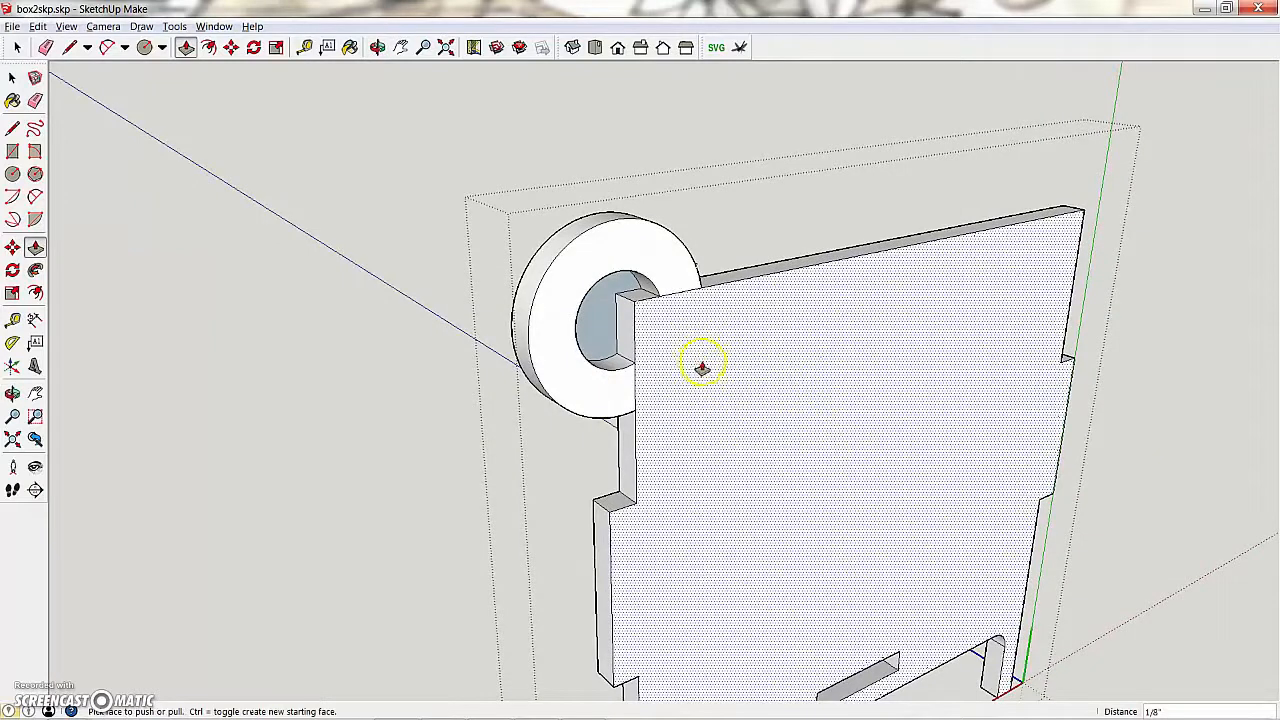
Erase the leftover panel edges across the ring so that the ring and panel merge into one face
key(e)
mouse_move(608, 374)
middle_down()
mouse_move(837, 377)
mouse_move(822, 345)
mouse_move(1047, 289)
middle_up()
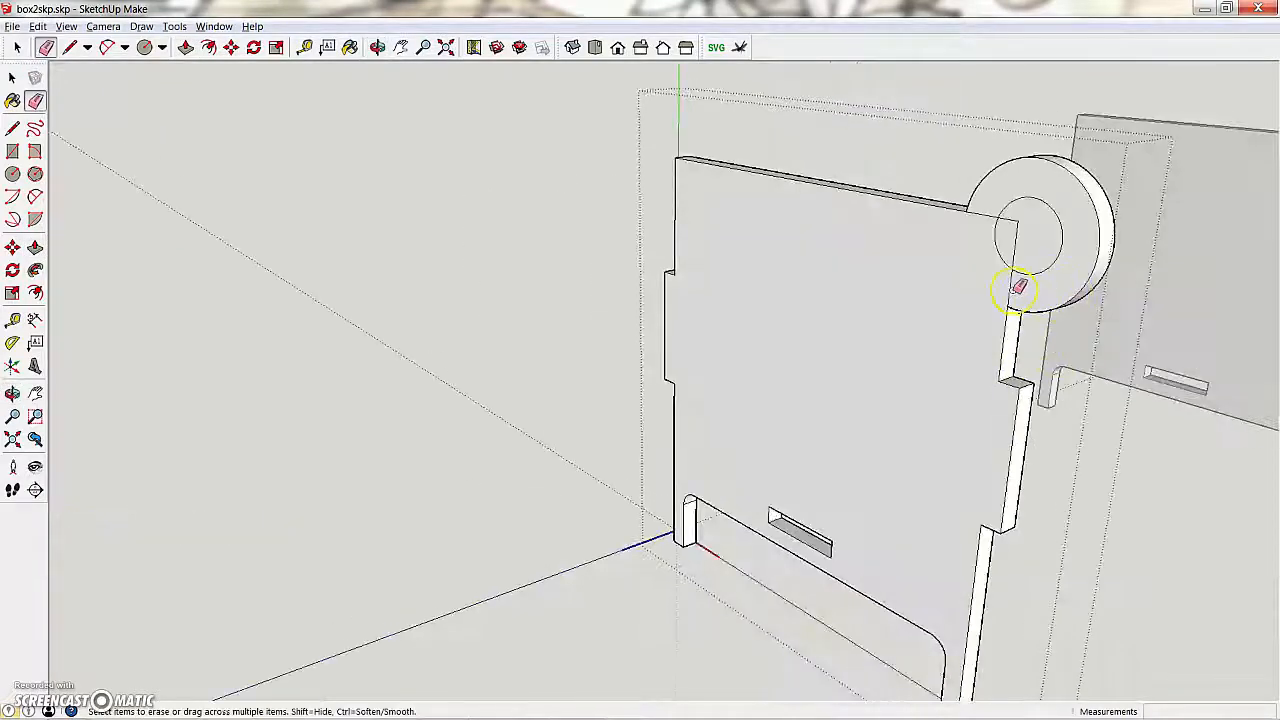
middle_drag(987, 213, 966, 257)
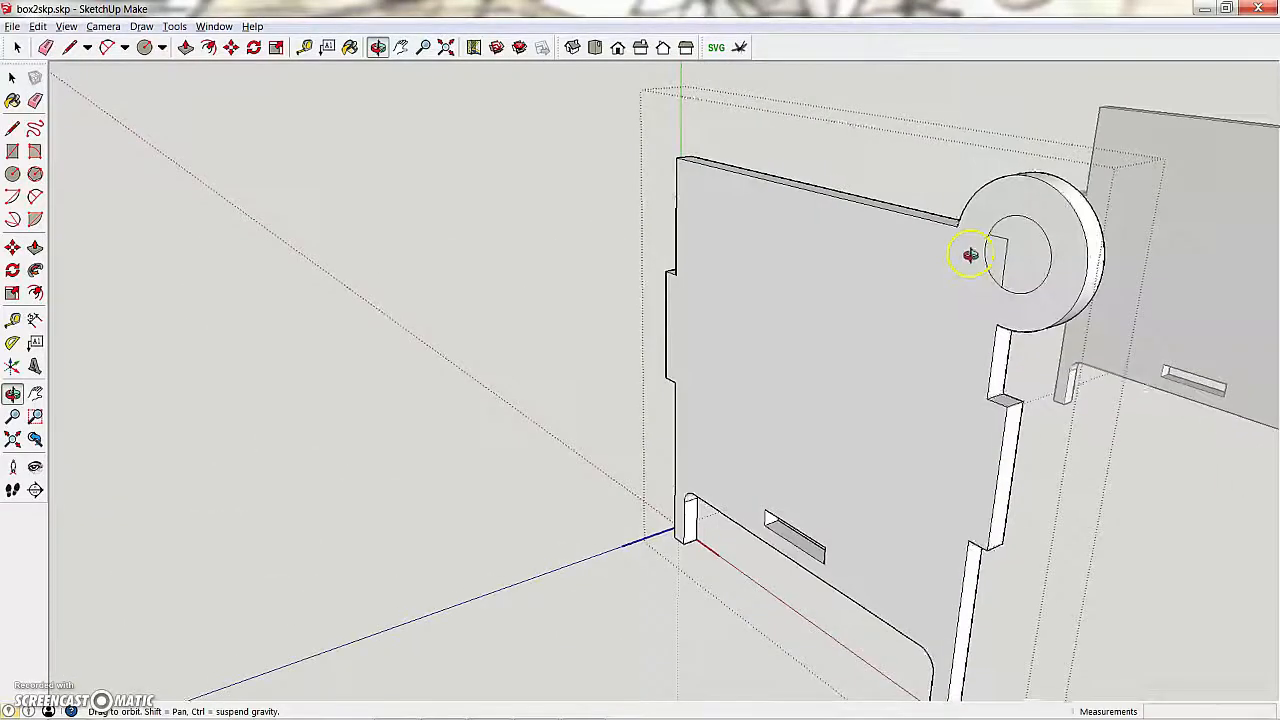
Push the inner circle and the panel corner inside it 1/8 inch to cut a round hole through the ring
key(p)
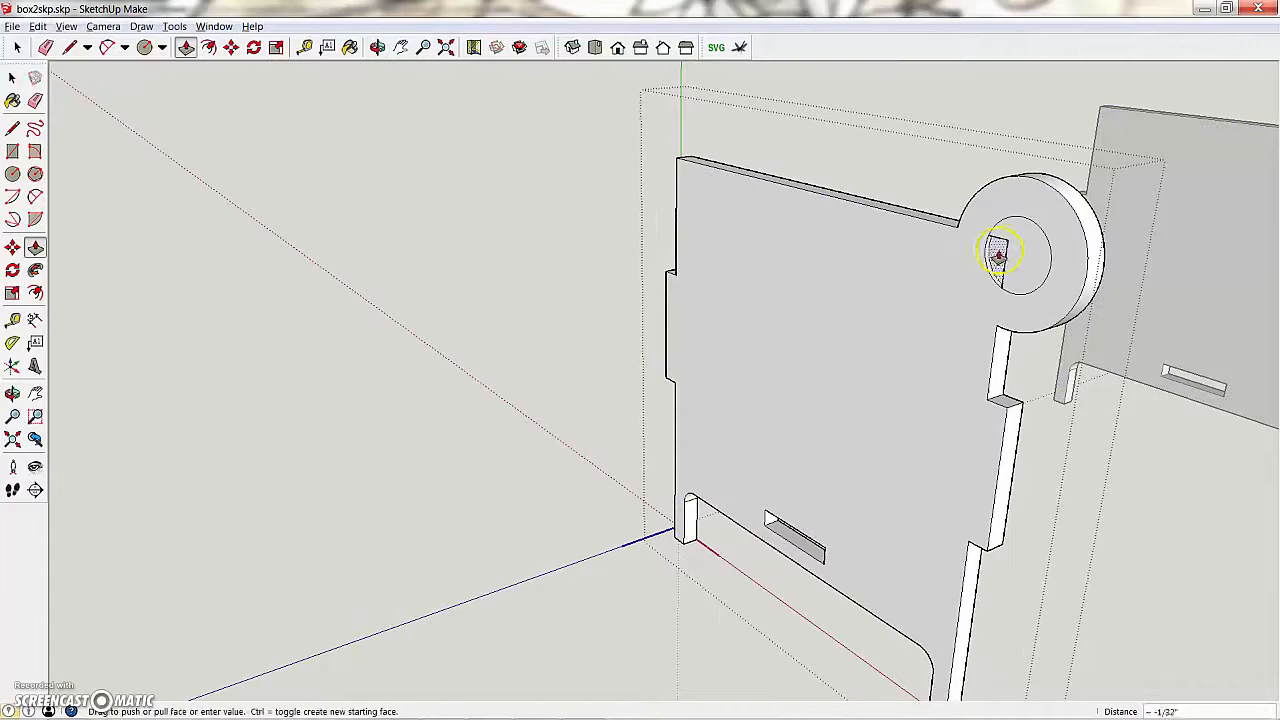
middle_drag(995, 255, 530, 275)
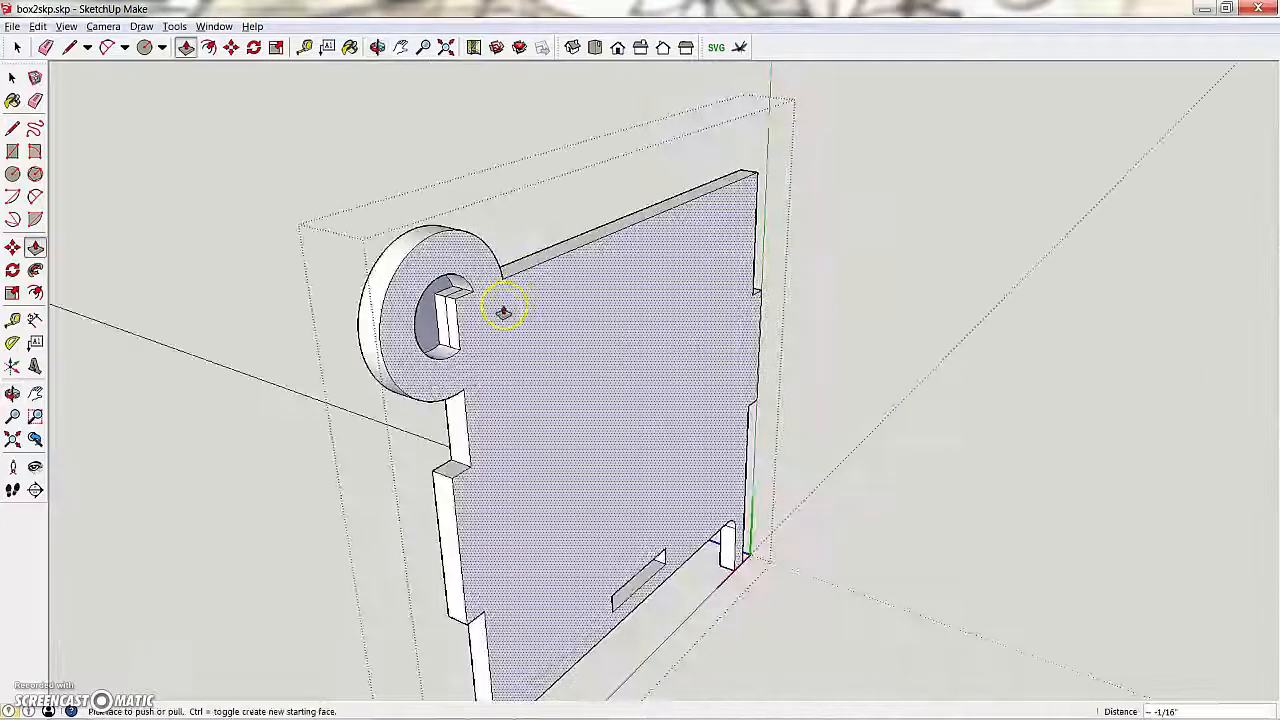
middle_drag(494, 320, 846, 286)
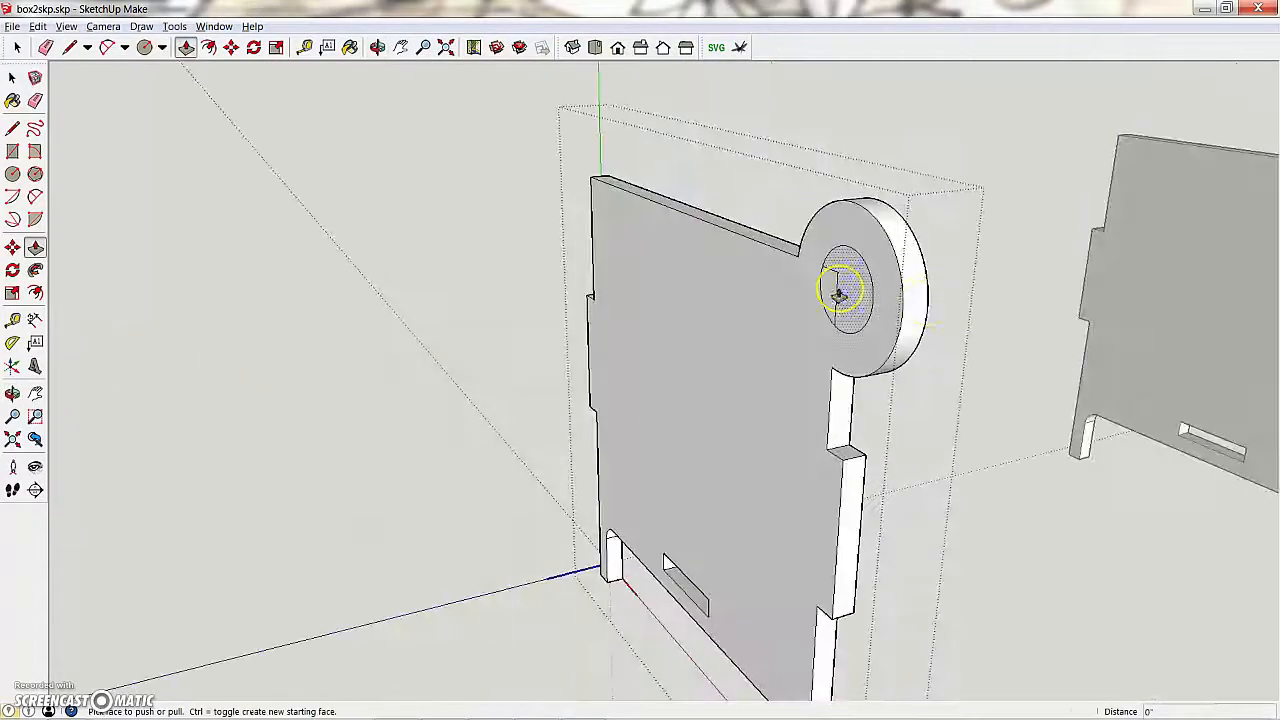
click(919, 274)
middle_drag(937, 280, 371, 329)
key(space)
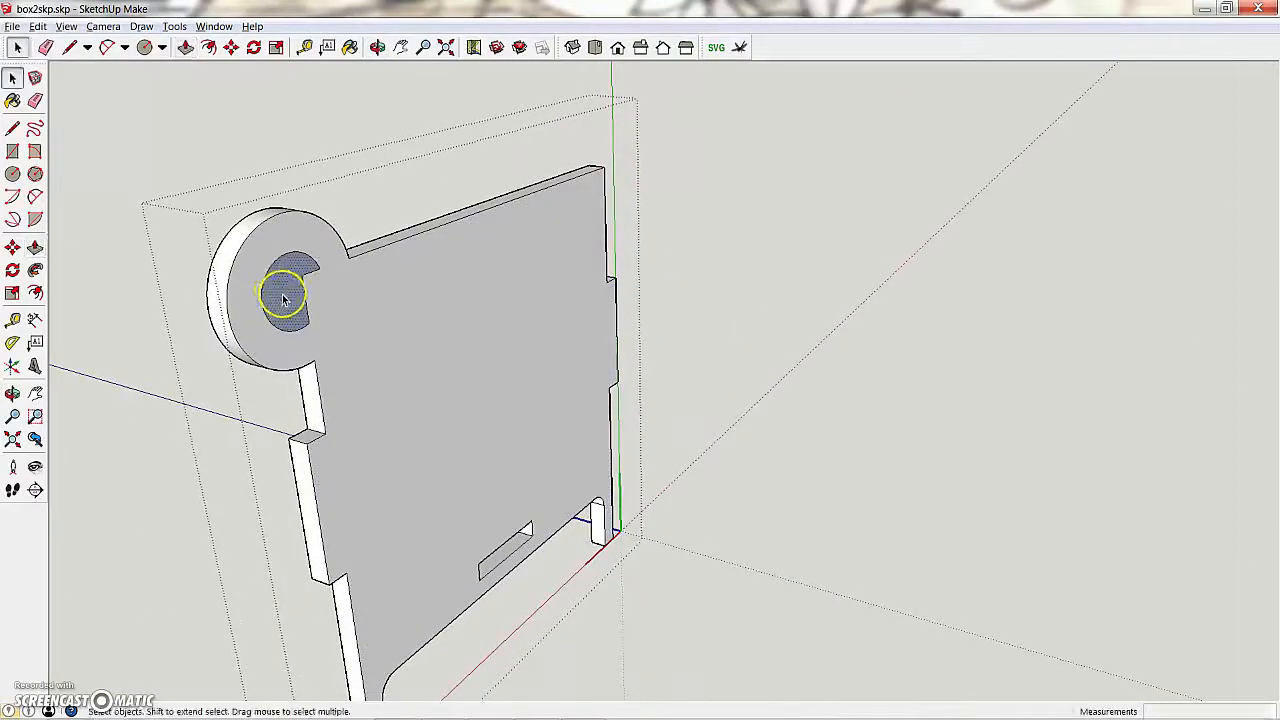
middle_drag(286, 297, 845, 295)
key(p)
click(886, 308)
click(907, 294)
middle_drag(899, 301, 886, 350)
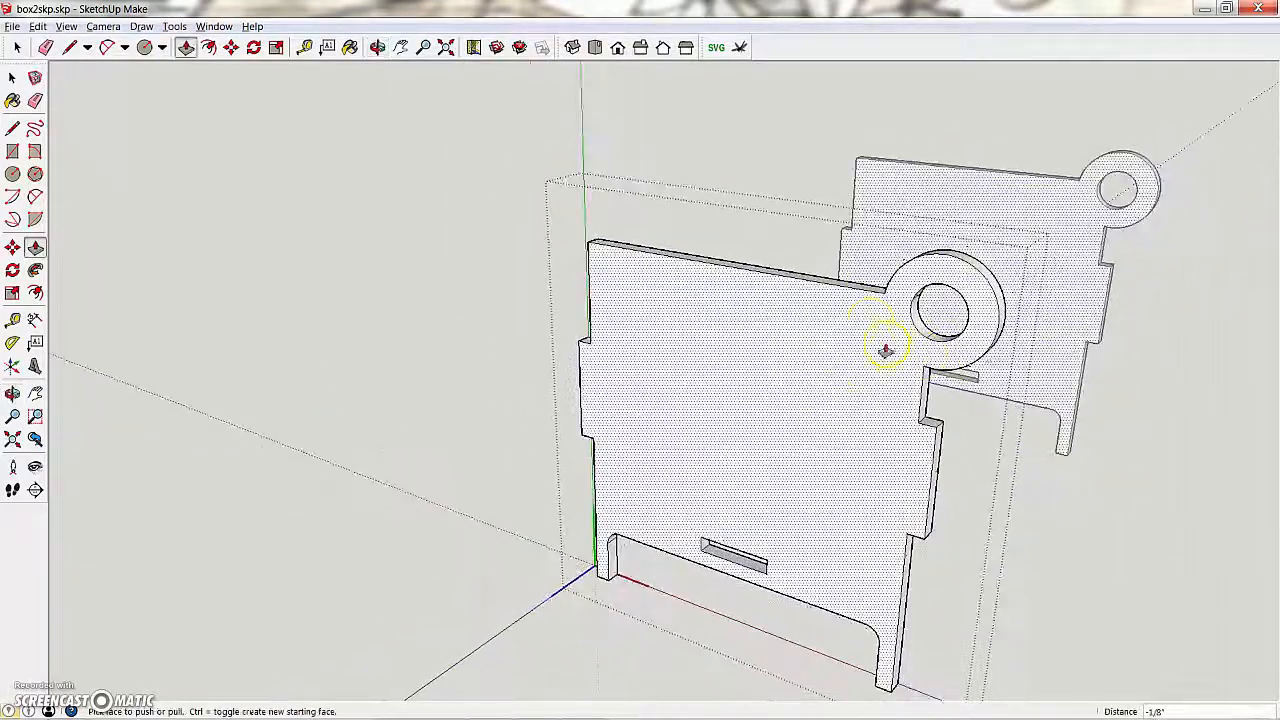
Exit the panel component and draw a 3/16 inch radius circle centred on the square pin end's diagonal
click(12, 78)
click(276, 248)
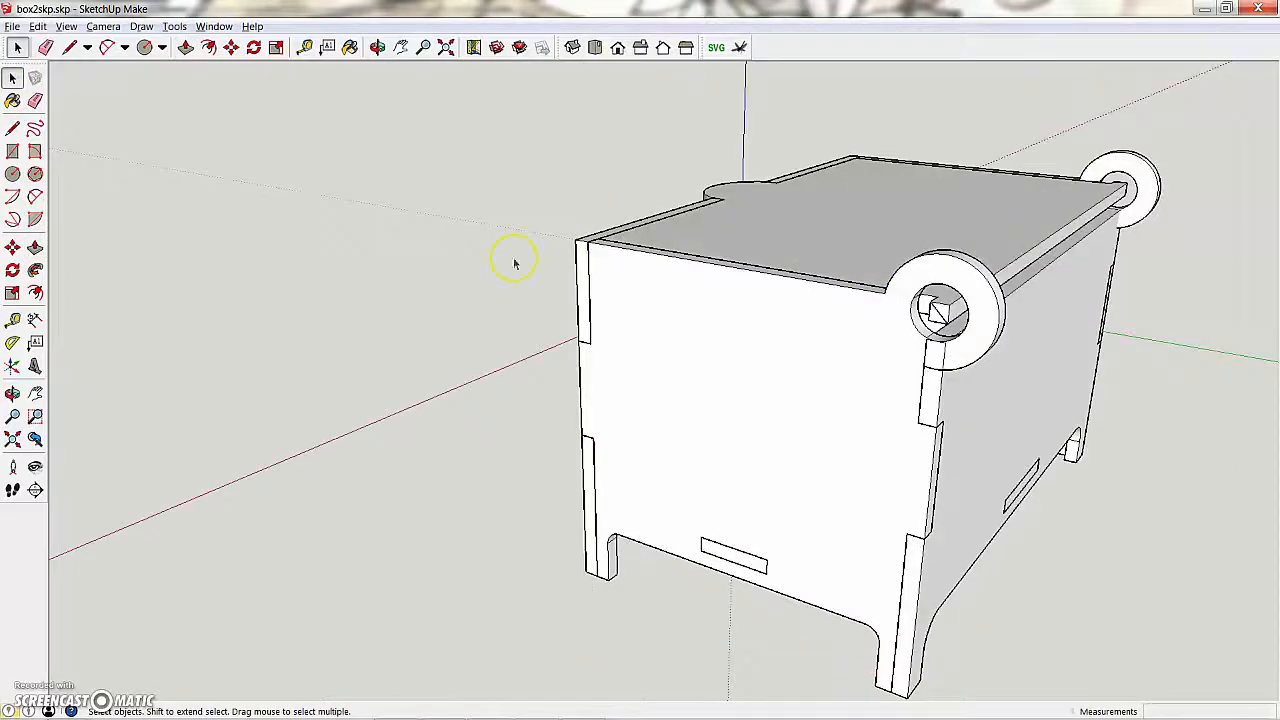
scroll(906, 303, up, 3)
middle_drag(974, 360, 971, 297)
scroll(966, 288, up, 3)
scroll(960, 270, down, 4)
scroll(945, 250, up, 1)
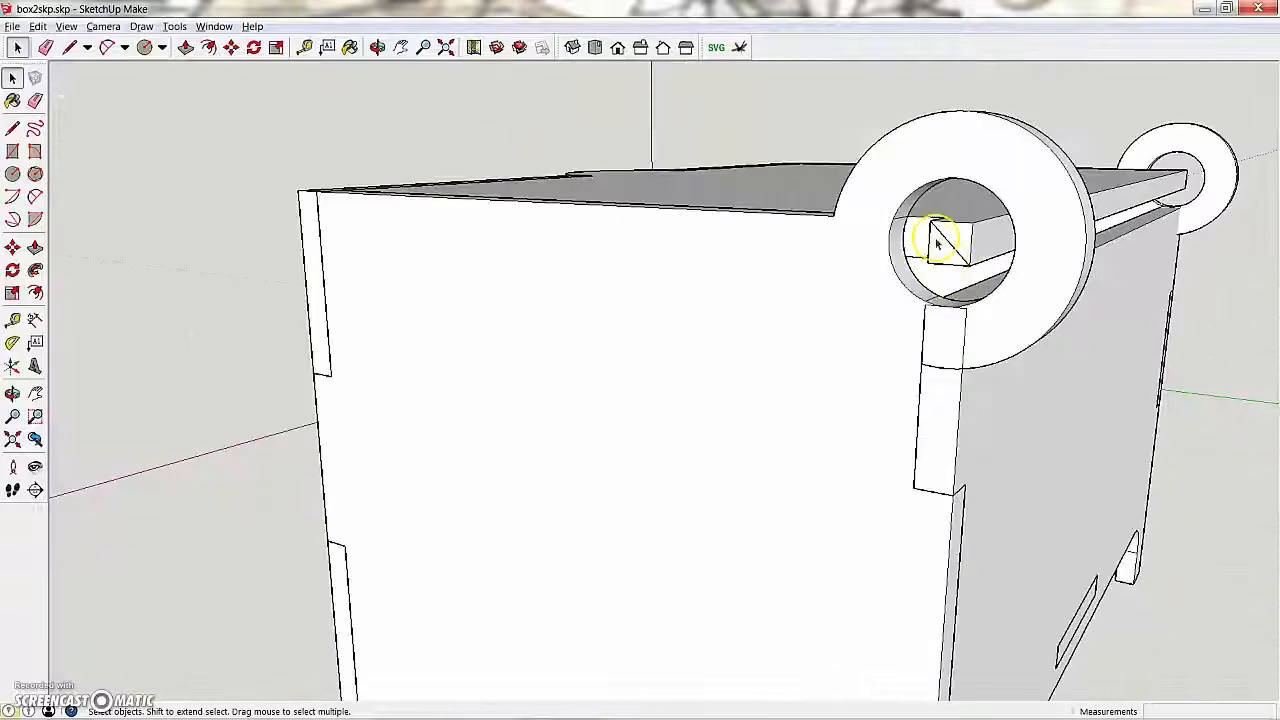
click(12, 174)
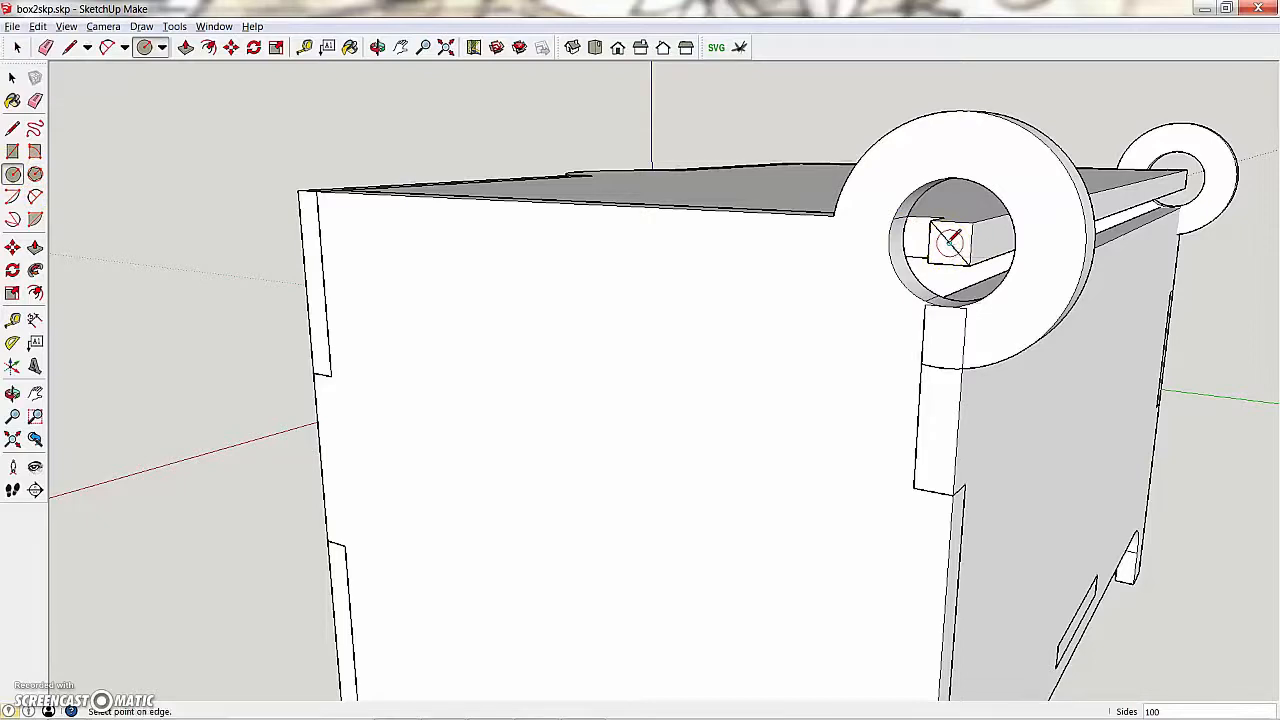
click(893, 237)
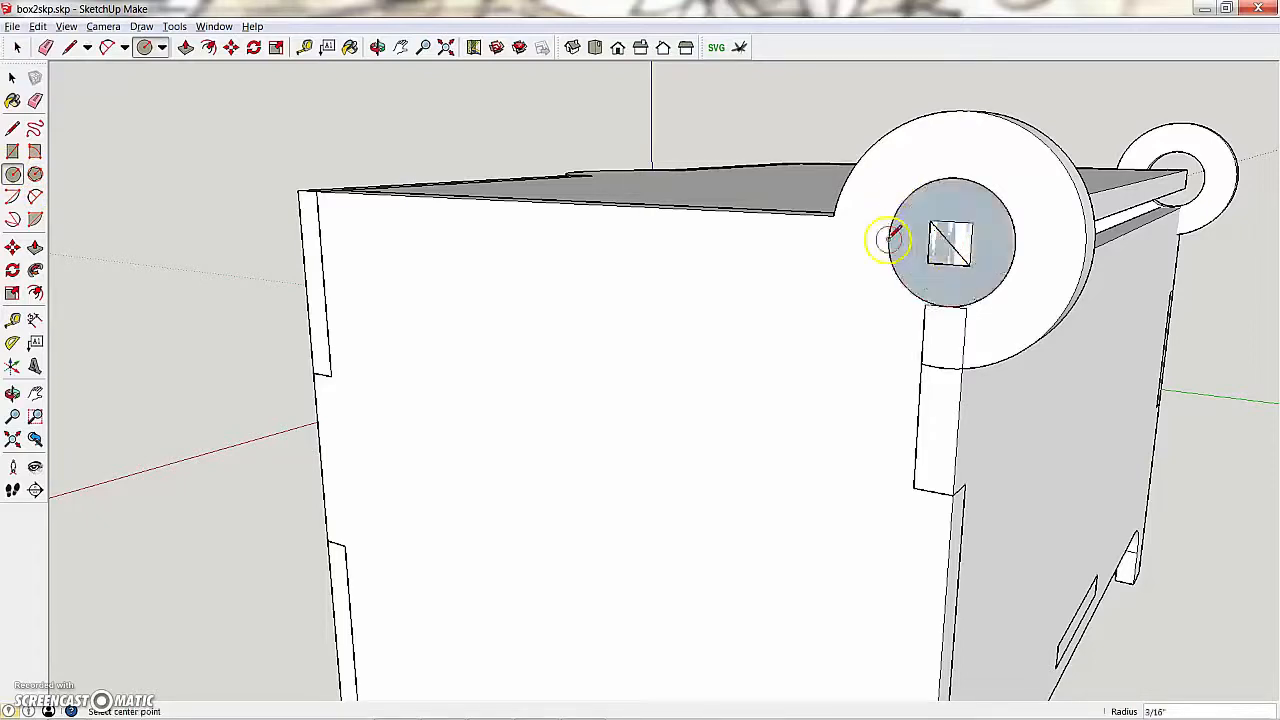
Draw a rectangle over the square pin end, inside the new circle
key(r)
click(930, 222)
middle_drag(968, 256, 896, 276)
Push/Pull the circular face around the square pin end 1/8 inch to form a disc inside the ring
key(space)
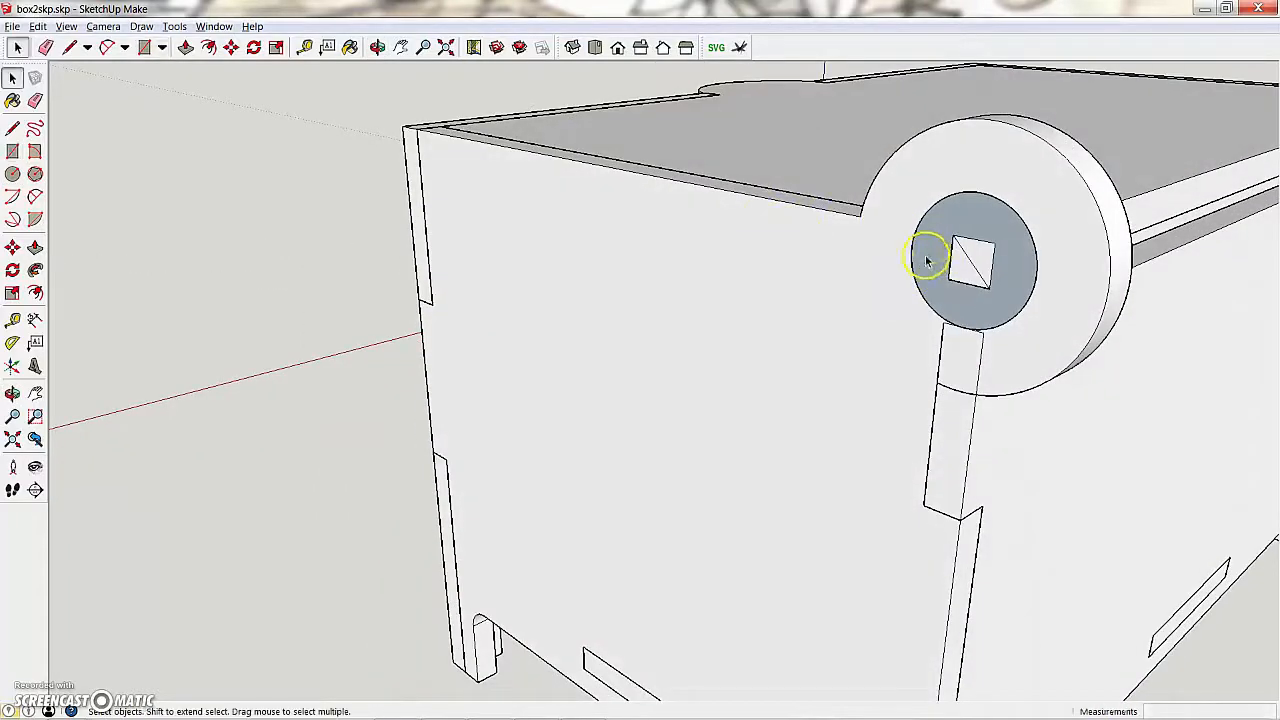
key(p)
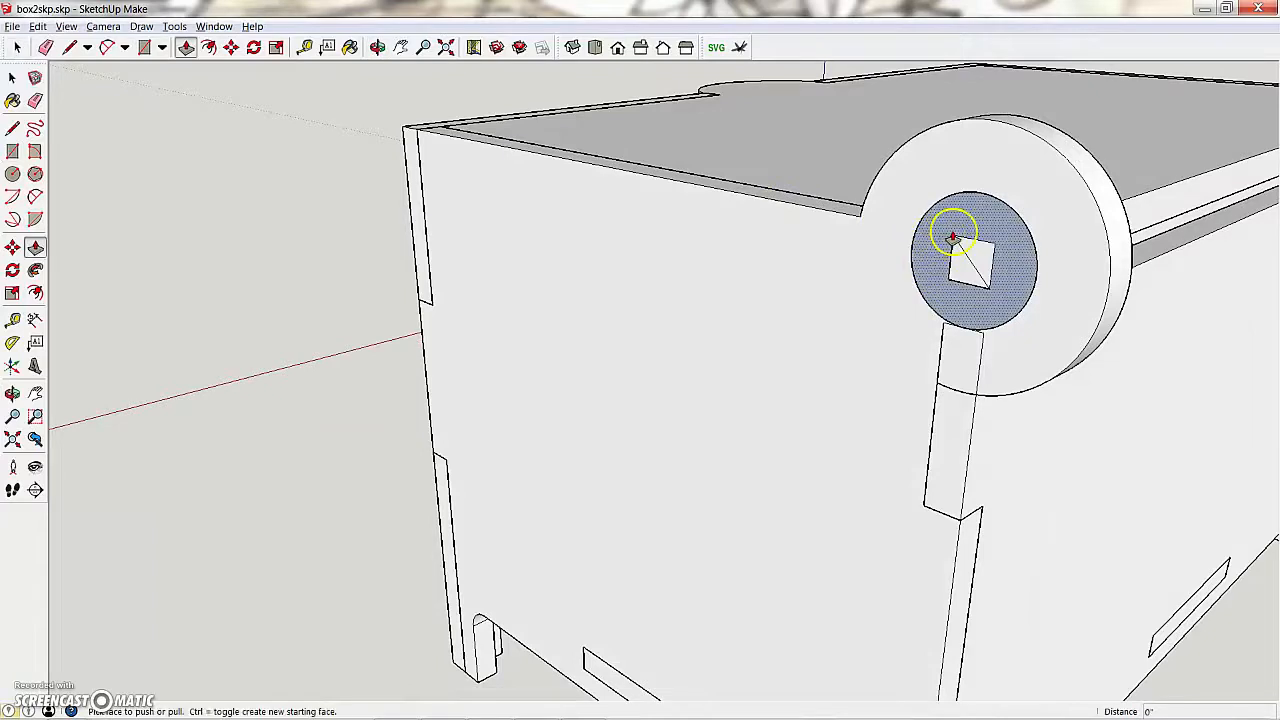
click(973, 228)
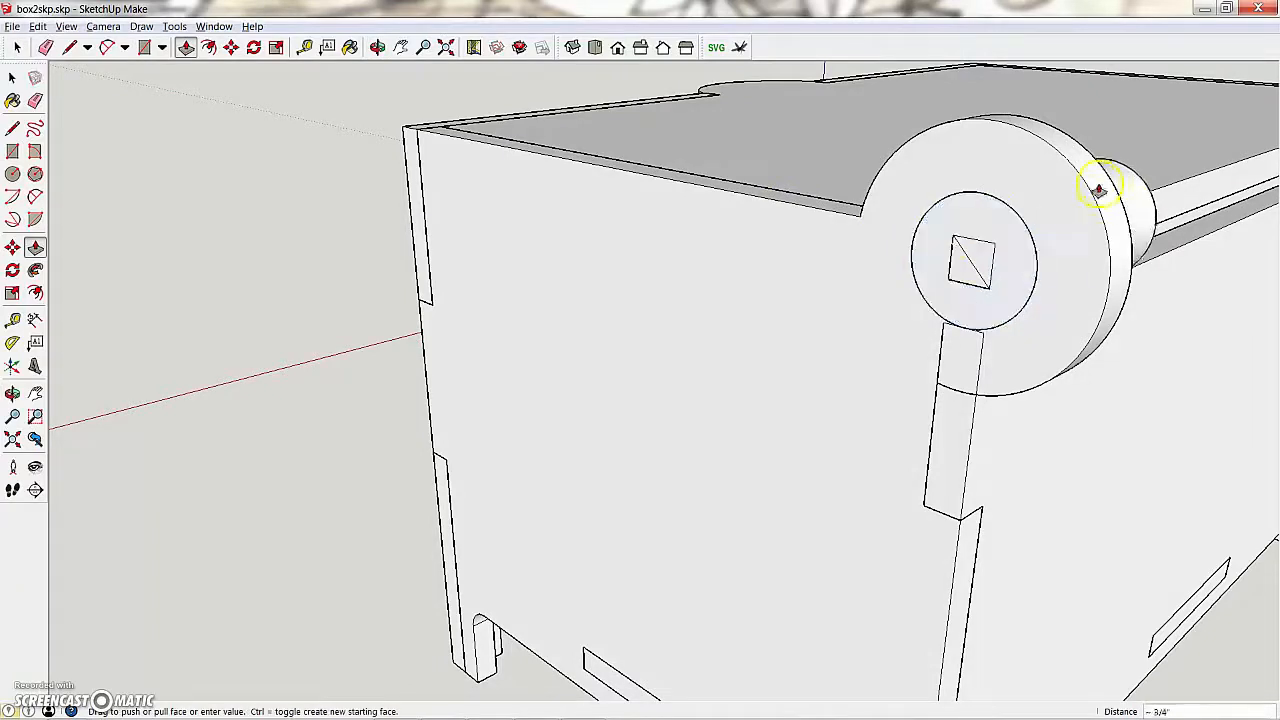
scroll(1020, 202, down, 2)
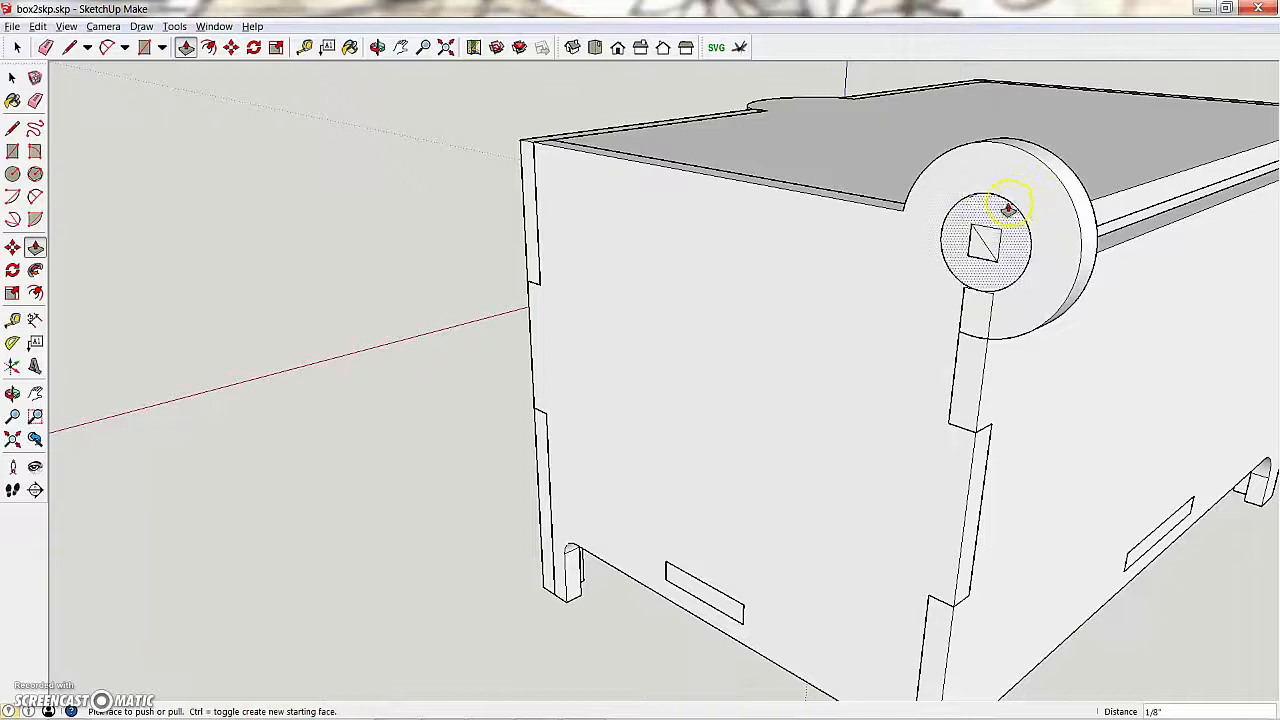
Make the whole disc a component named "sq"
key(space)
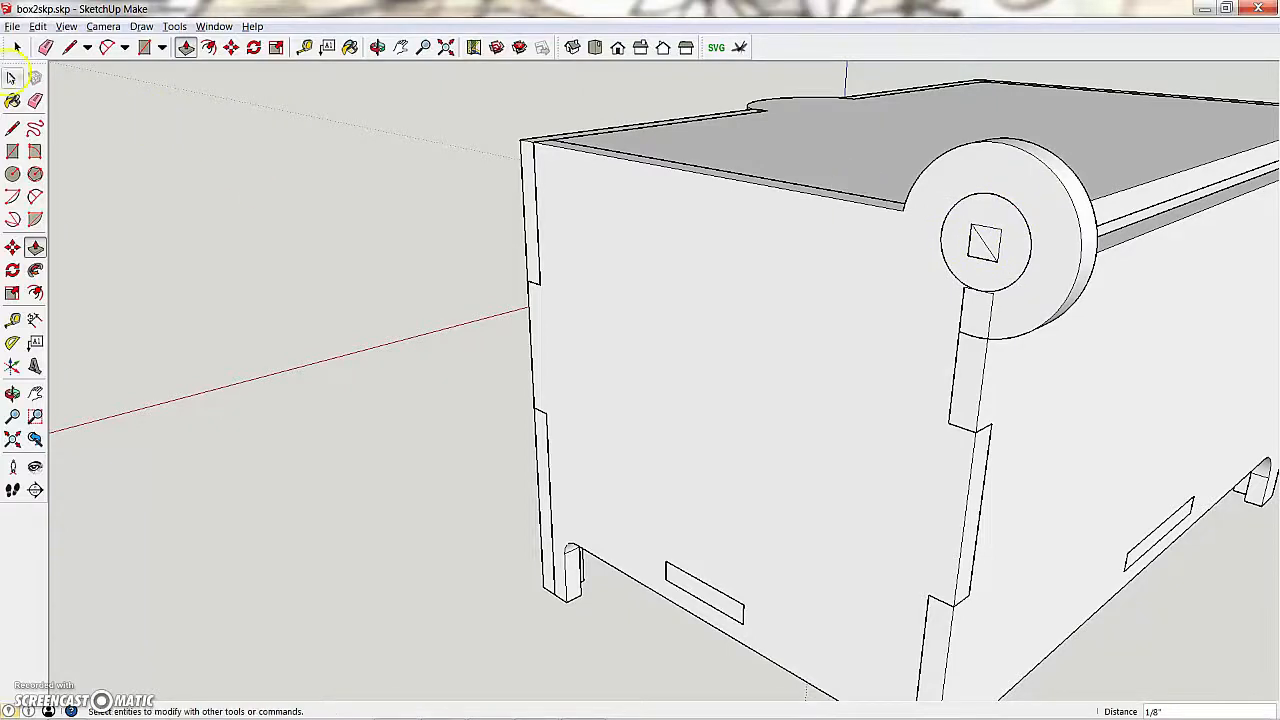
scroll(683, 145, down, 3)
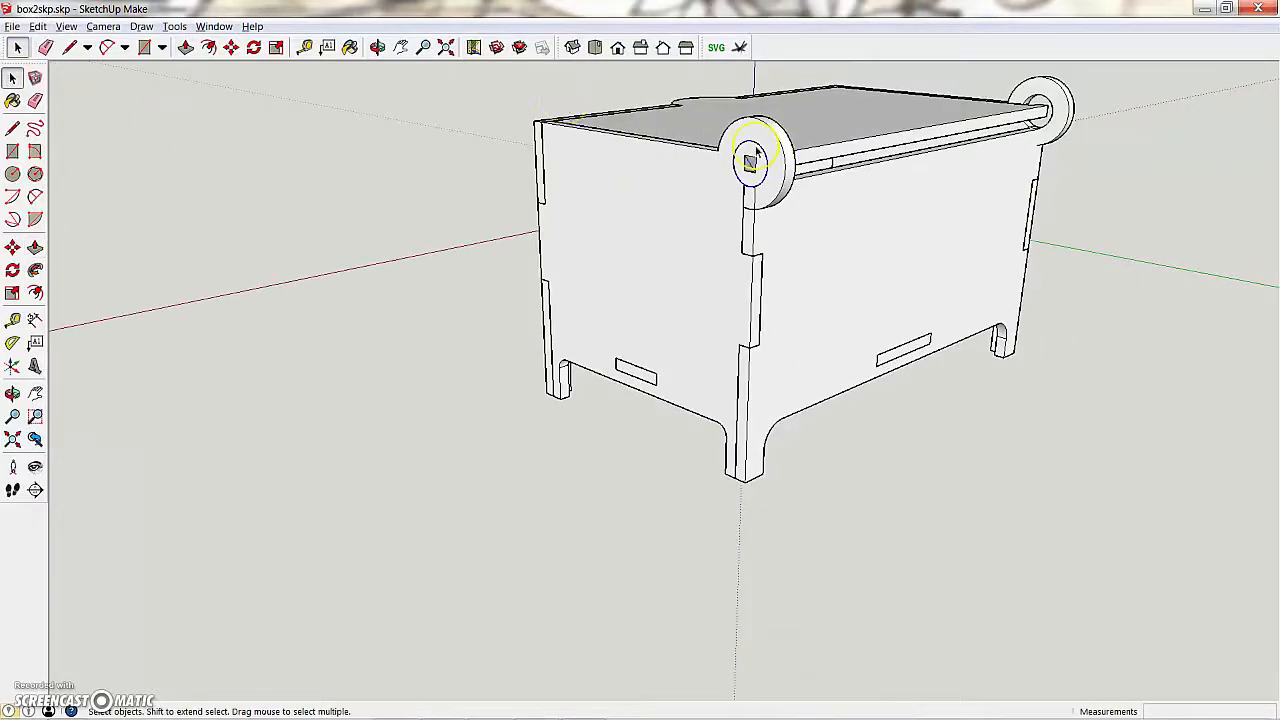
scroll(757, 147, up, 3)
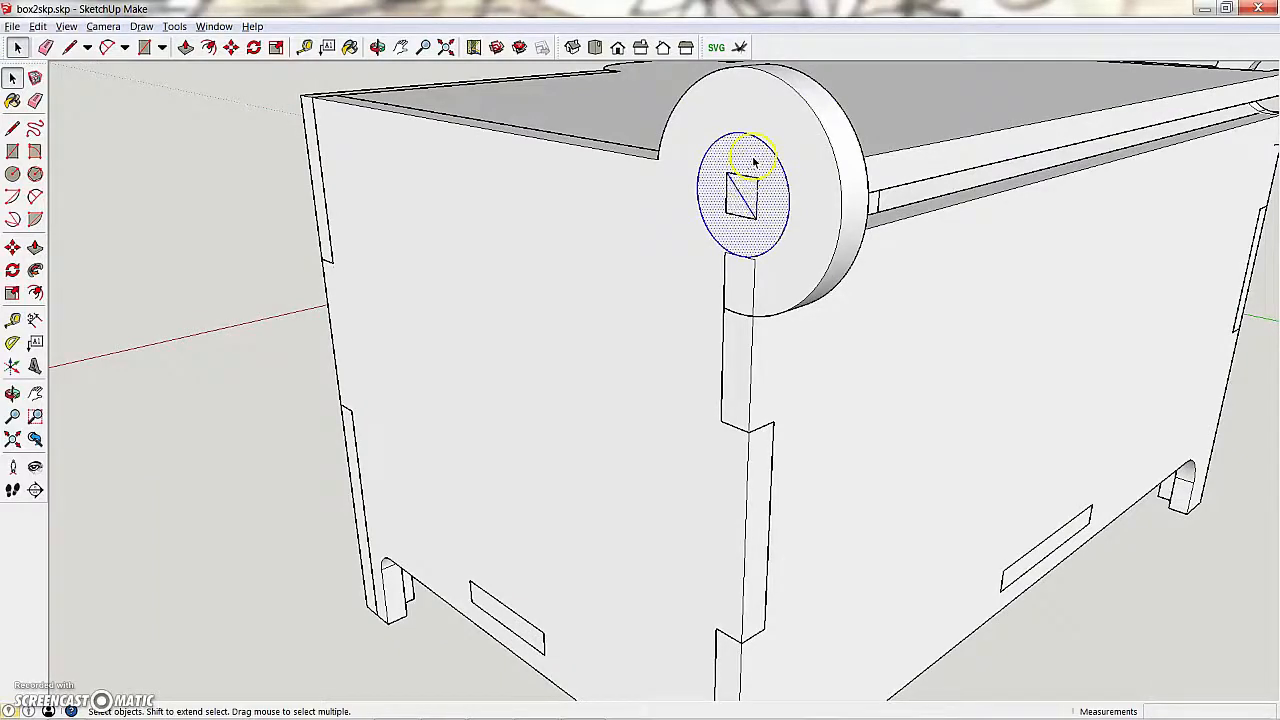
click(35, 77)
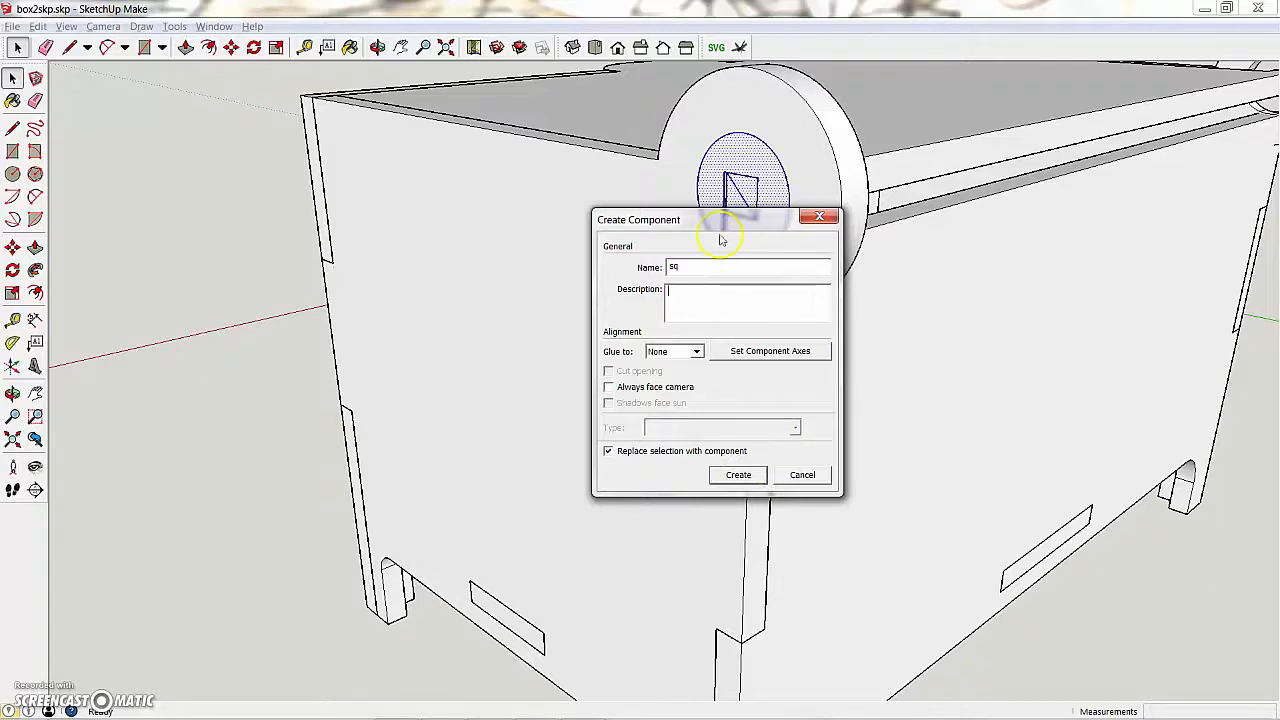
click(738, 475)
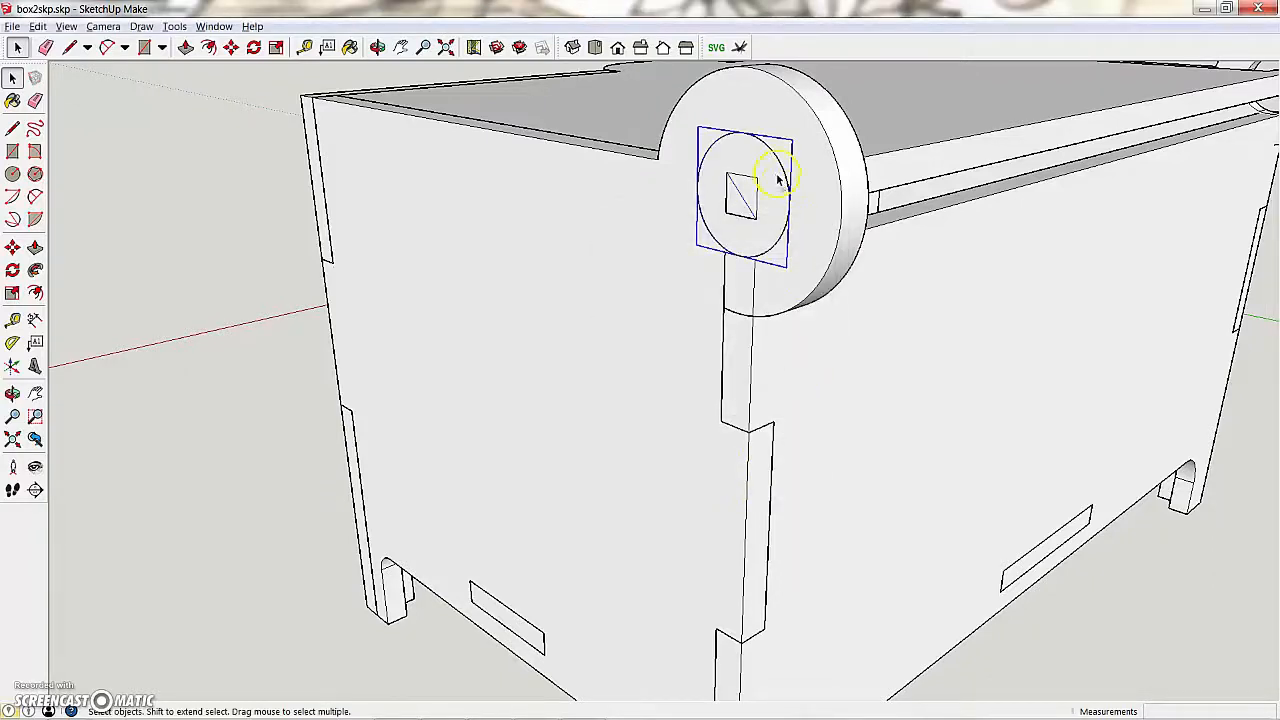
Inside the disc component, erase the diagonal, delete the square face to open the pin hole, and exit the component
double_click(777, 178)
mouse_move(770, 196)
middle_down()
mouse_move(791, 163)
mouse_move(520, 266)
mouse_move(775, 215)
middle_up()
scroll(749, 213, up, 2)
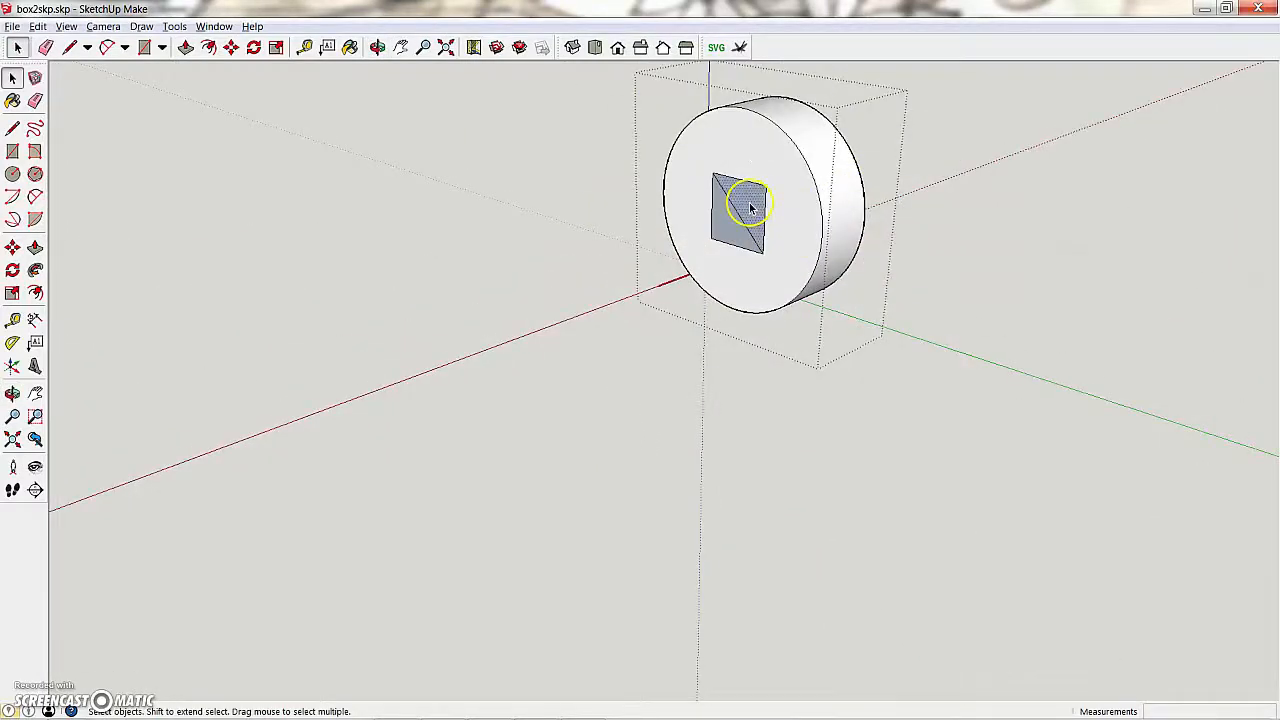
key(e)
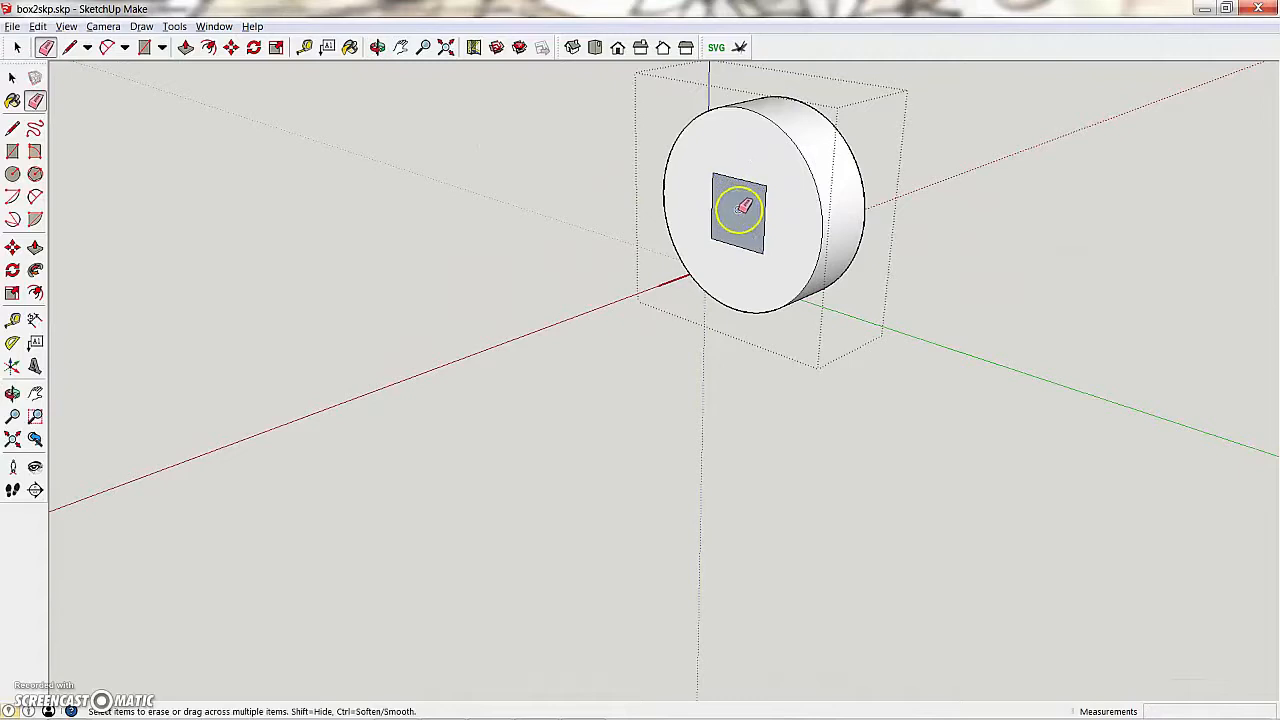
key(space)
click(736, 217)
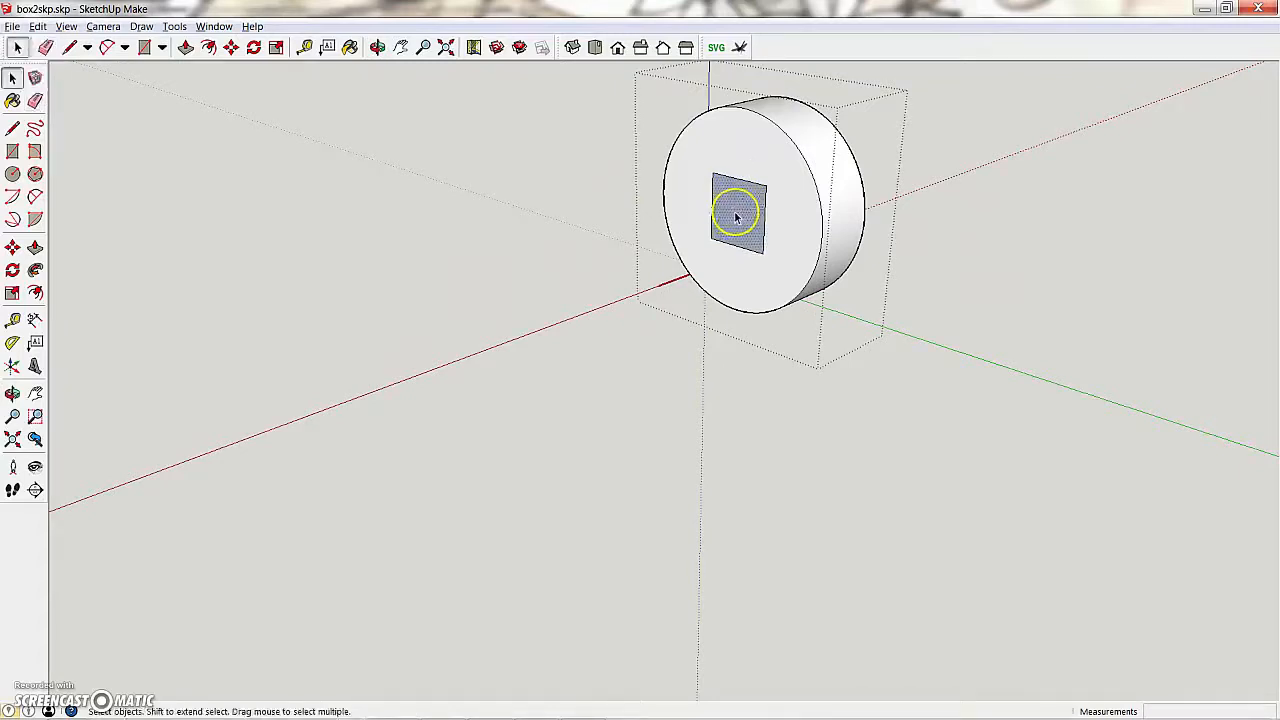
key(Delete)
middle_drag(791, 209, 734, 191)
scroll(709, 277, down, 3)
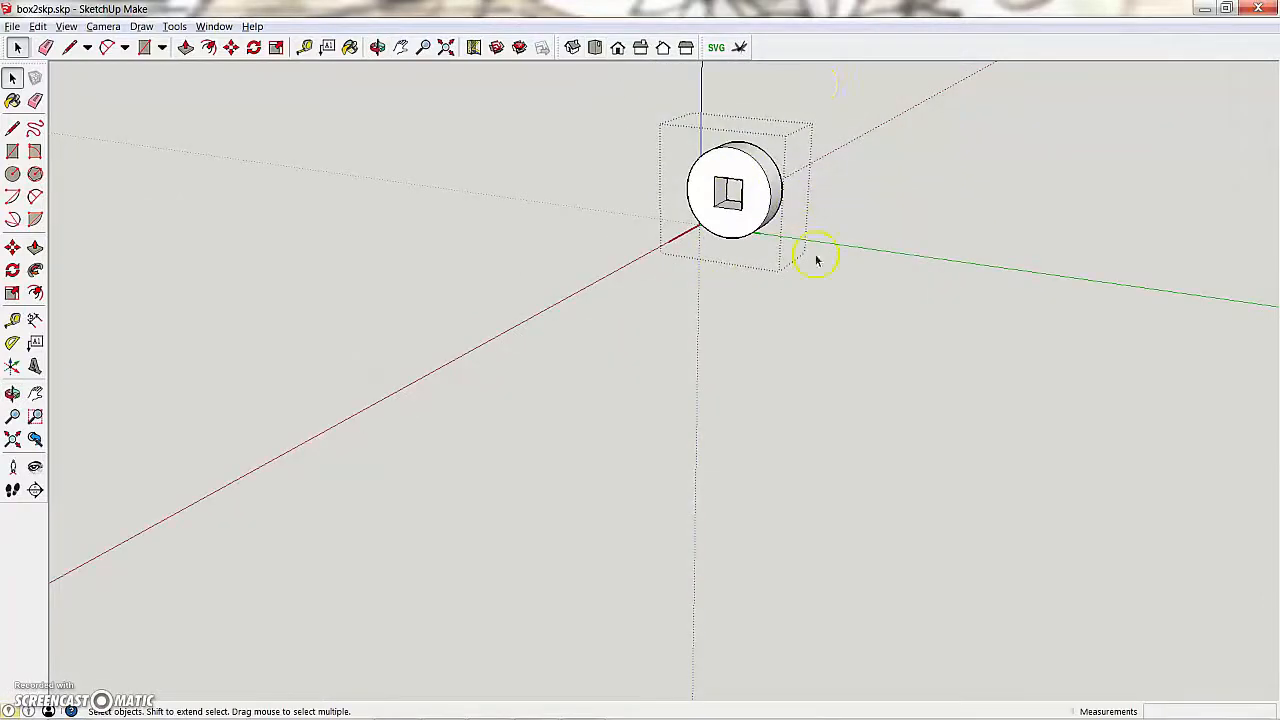
click(536, 243)
Copy the disc component along the red axis into the round hole of the ring at the opposite end
middle_drag(706, 131, 634, 227)
middle_drag(698, 179, 403, 254)
middle_drag(484, 229, 906, 171)
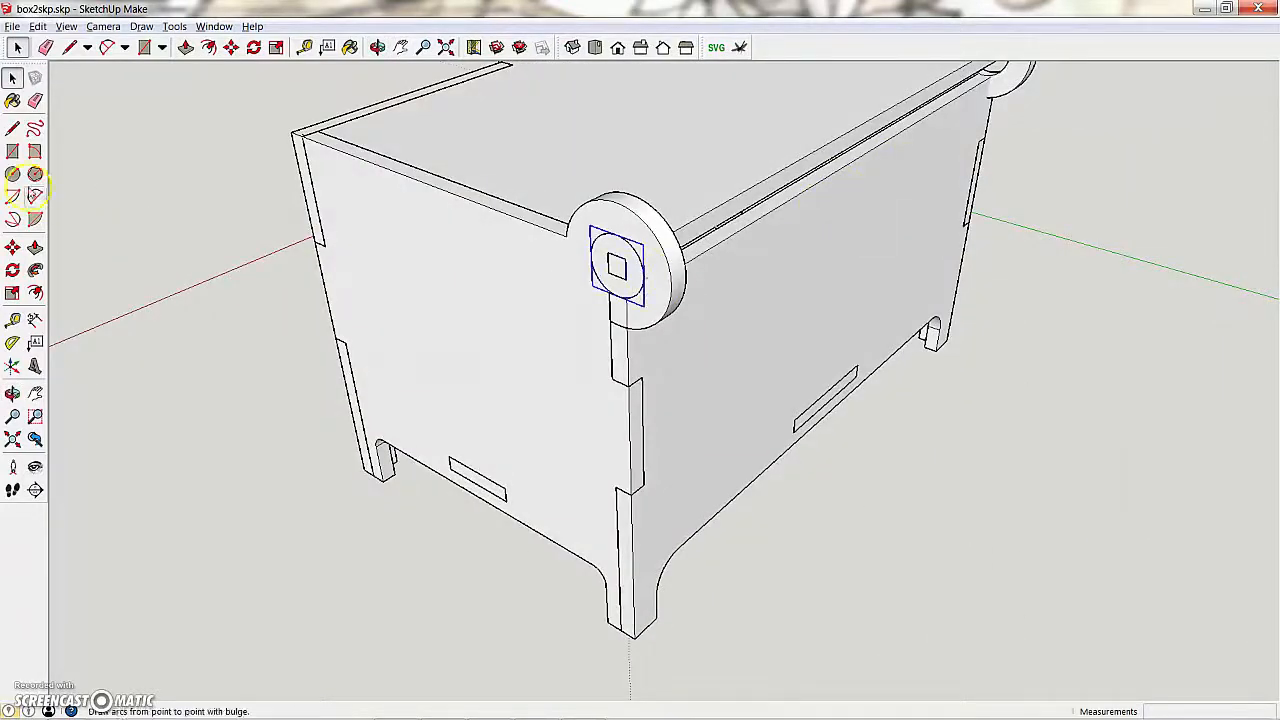
click(12, 247)
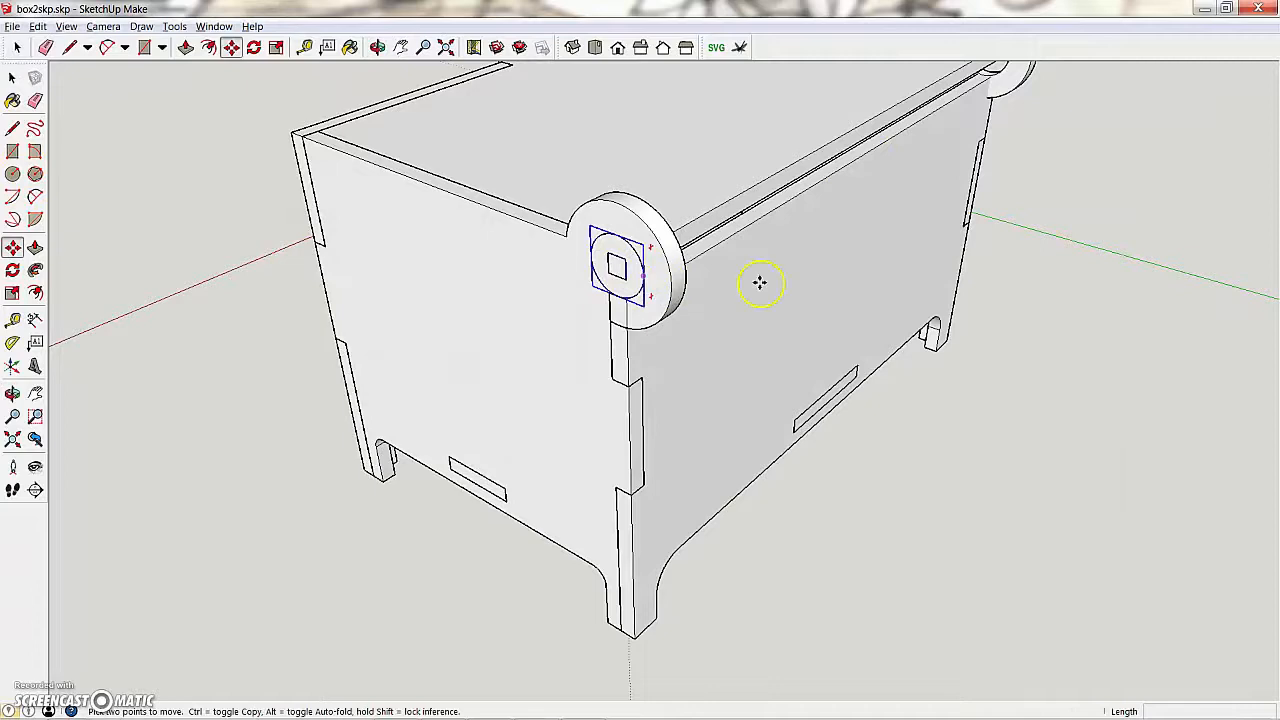
click(638, 262)
key(ctrl)
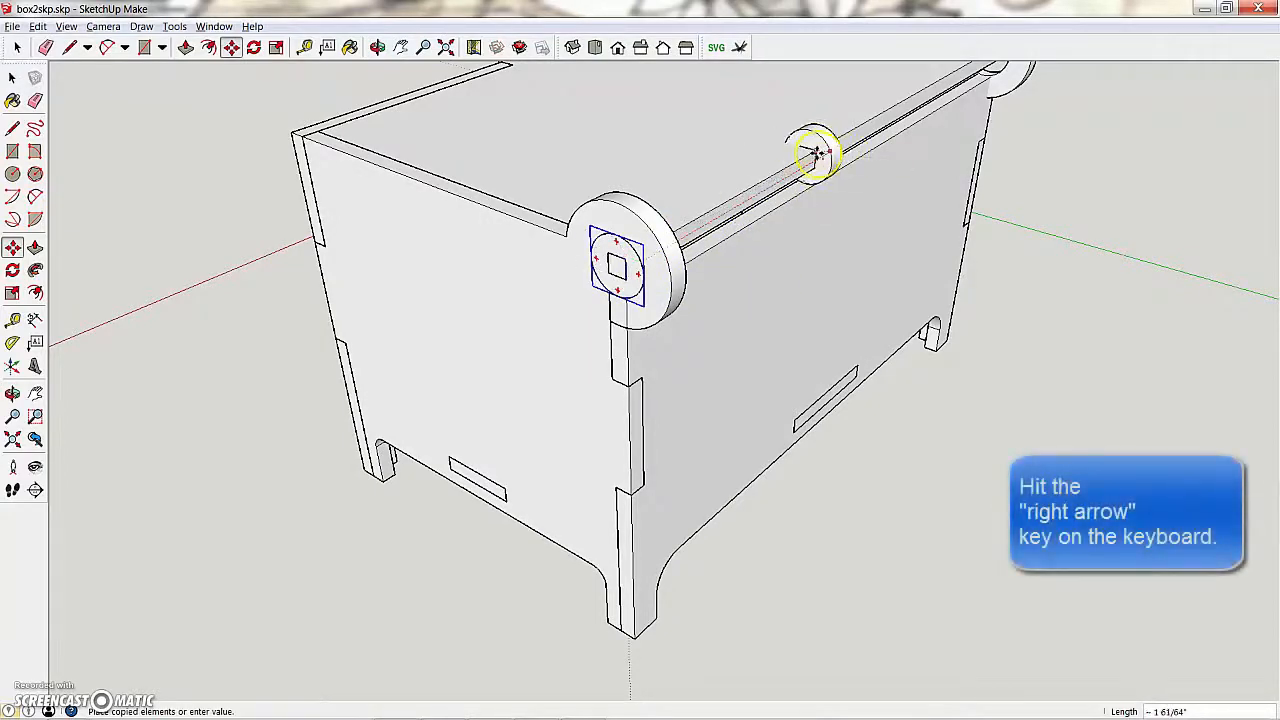
middle_drag(943, 80, 678, 215)
click(726, 200)
drag(67, 247, 320, 420)
key(m)
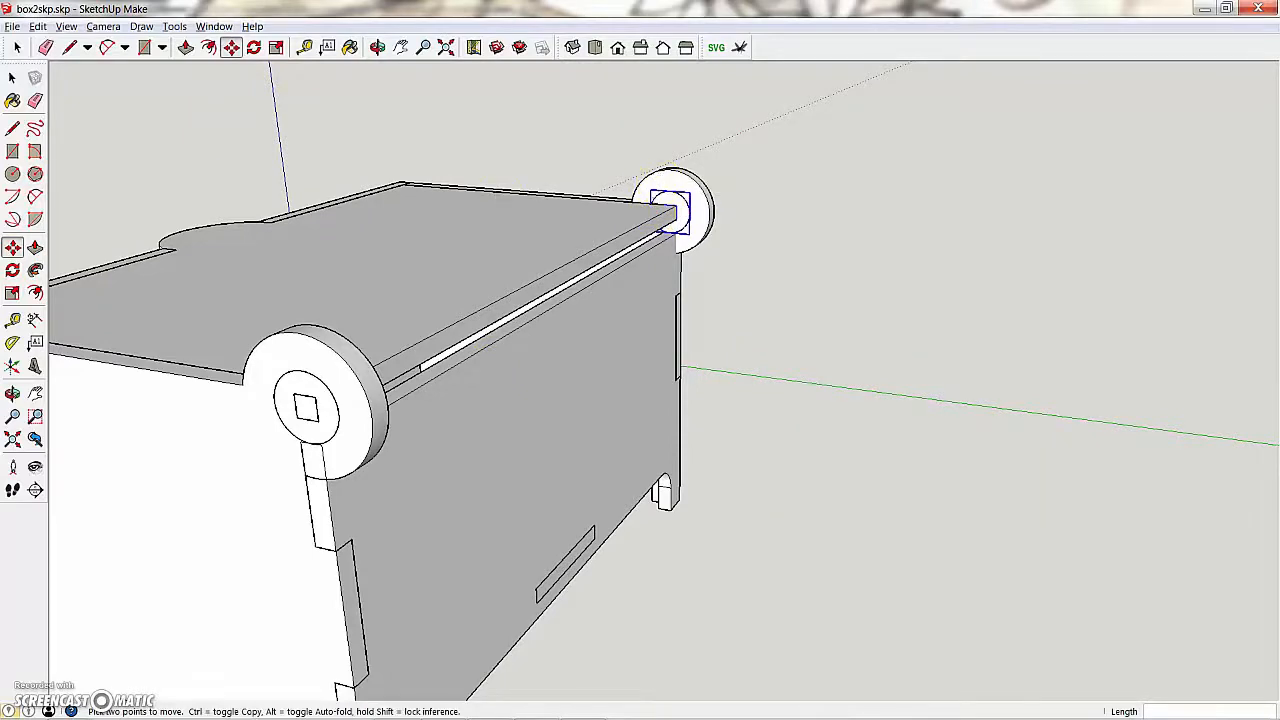
Examine both side panels' hinge rings and how they meet the back panel's upper corners
click(13, 79)
click(671, 183)
mouse_move(720, 200)
middle_down()
mouse_move(551, 229)
mouse_move(190, 245)
middle_up()
mouse_move(862, 272)
middle_down()
mouse_move(301, 268)
mouse_move(1100, 238)
middle_up()
middle_drag(325, 297, 860, 295)
scroll(555, 306, up, 1)
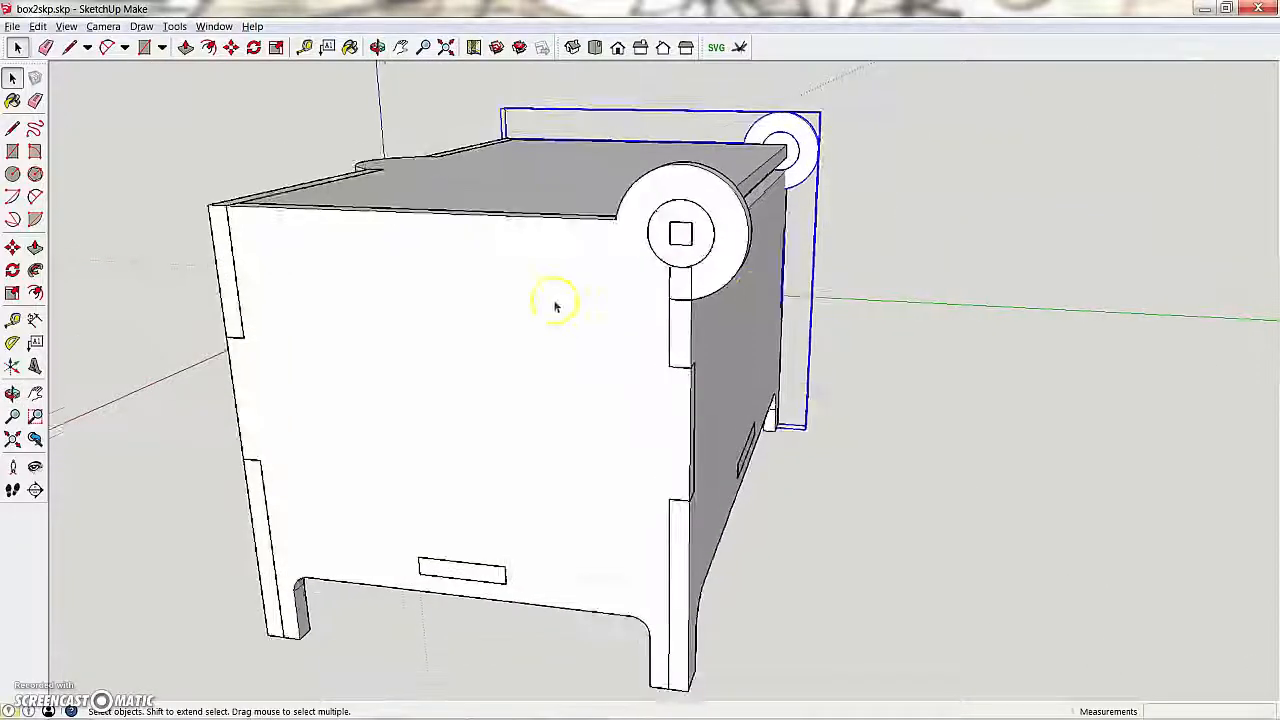
scroll(555, 306, up, 1)
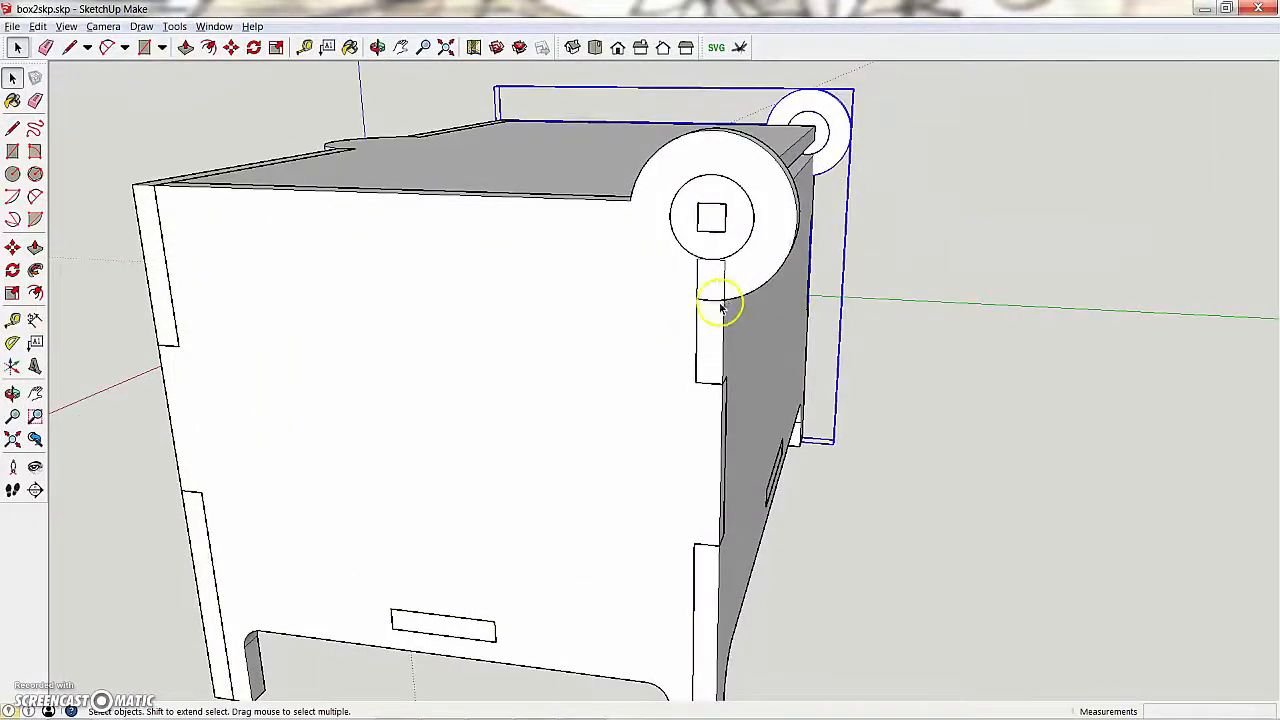
middle_drag(725, 311, 383, 359)
click(383, 360)
middle_drag(273, 323, 494, 309)
middle_drag(657, 311, 491, 300)
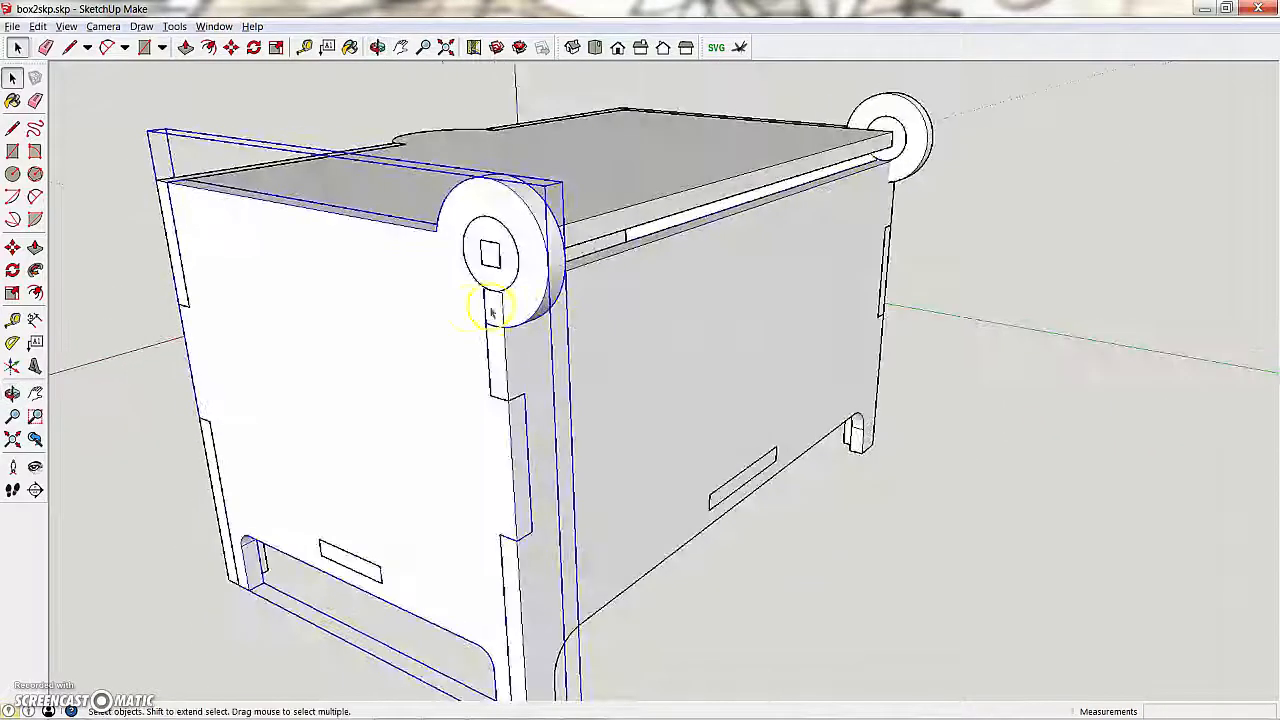
Open the back panel component for editing and make the rest of the model visible while editing
middle_drag(571, 320, 518, 355)
double_click(560, 326)
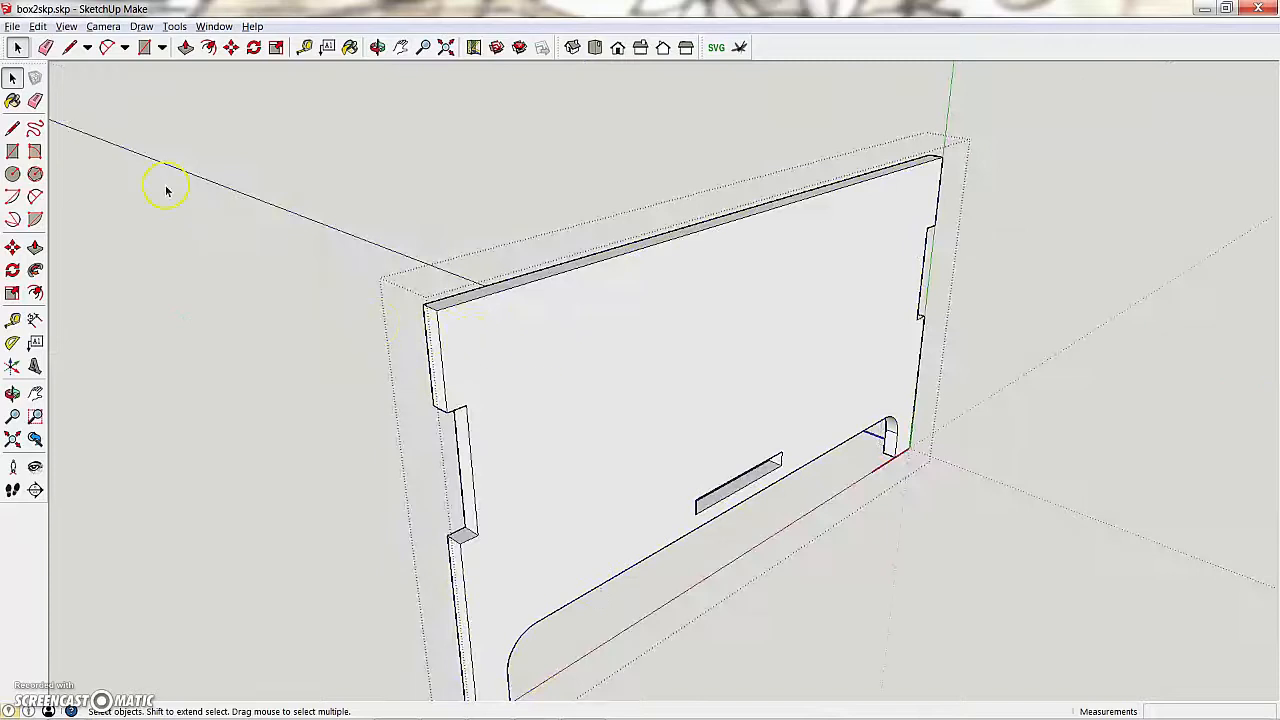
click(63, 28)
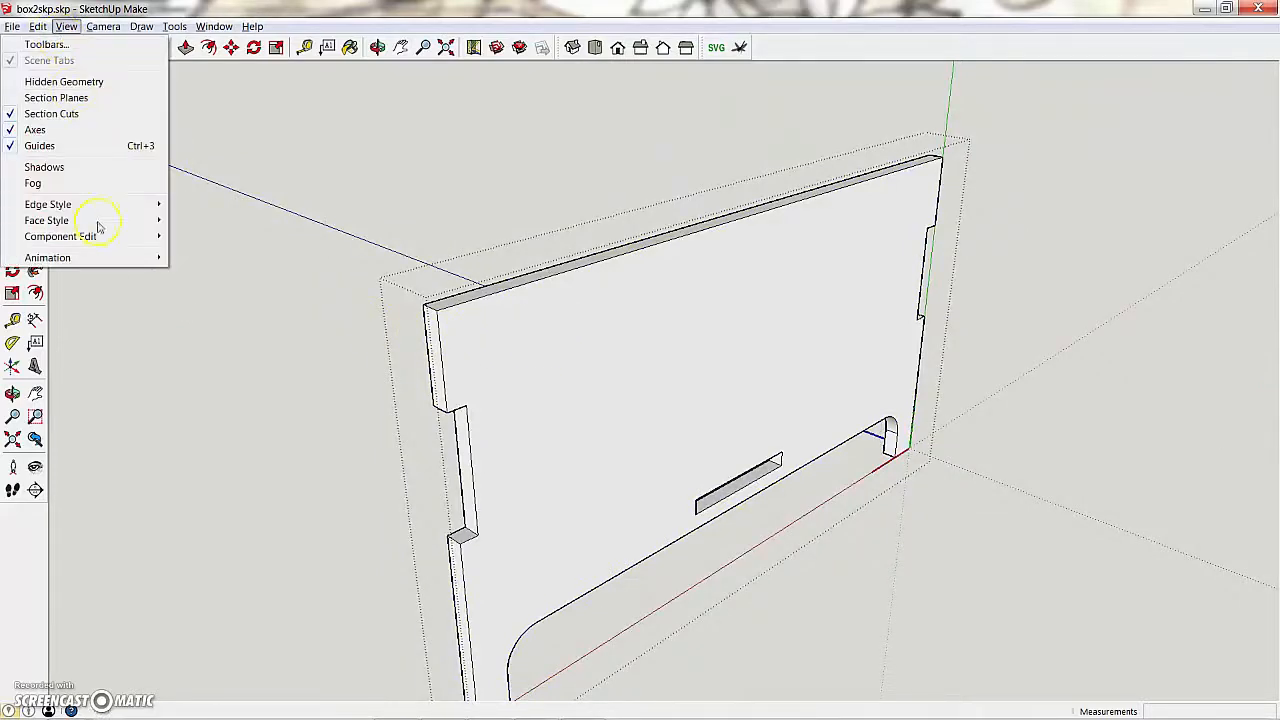
mouse_move(100, 237)
click(231, 236)
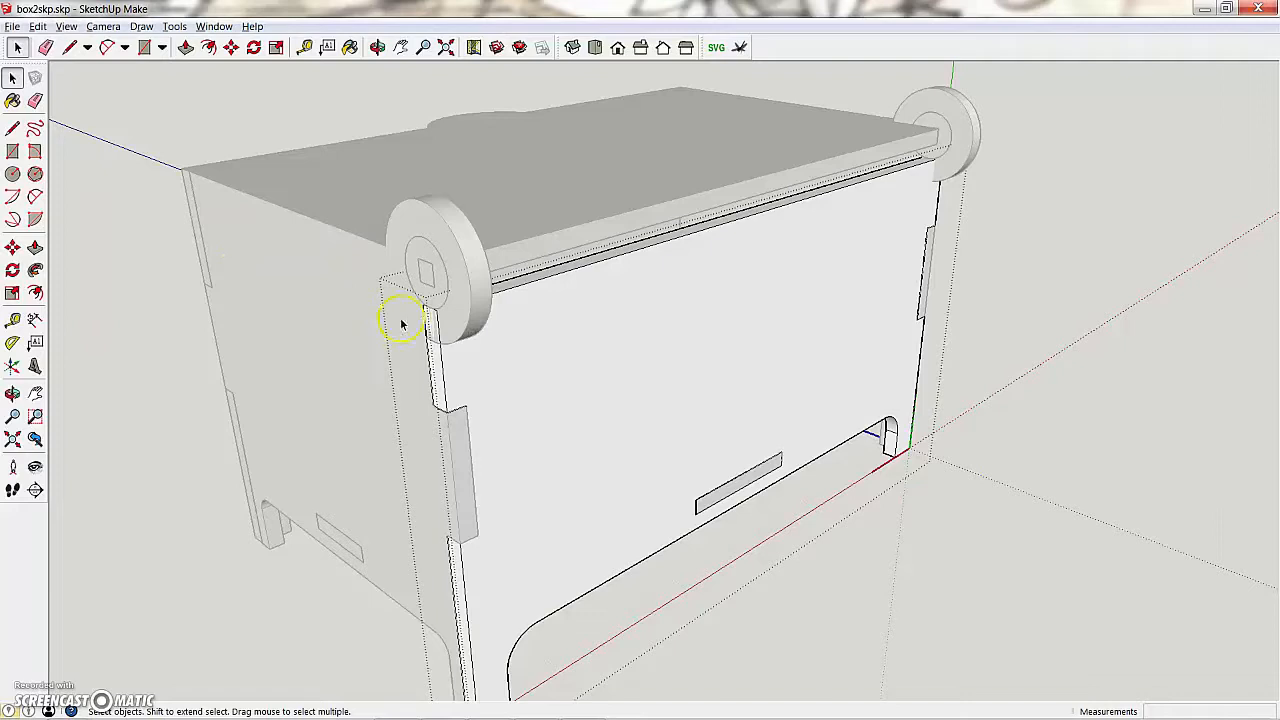
Outline a corner notch just below the ring with a line across the back panel's end face and a 1/8 inch line on its large face
scroll(401, 323, up, 5)
key(l)
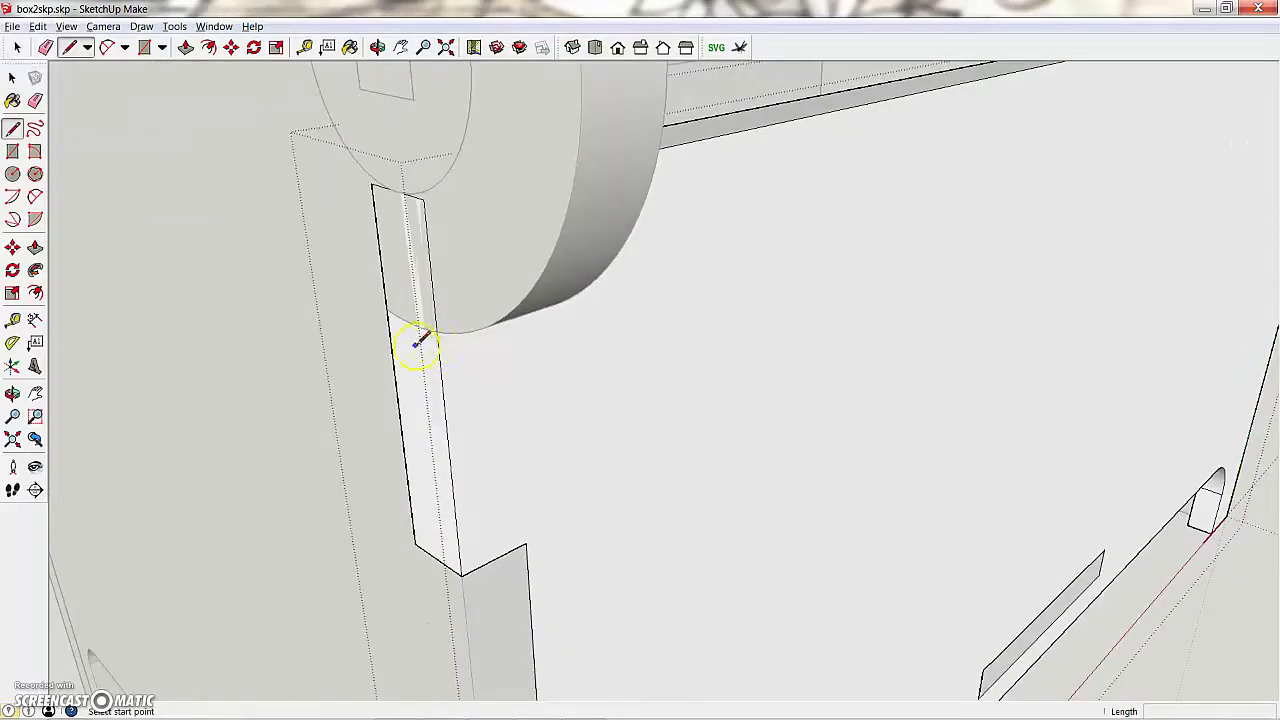
click(390, 327)
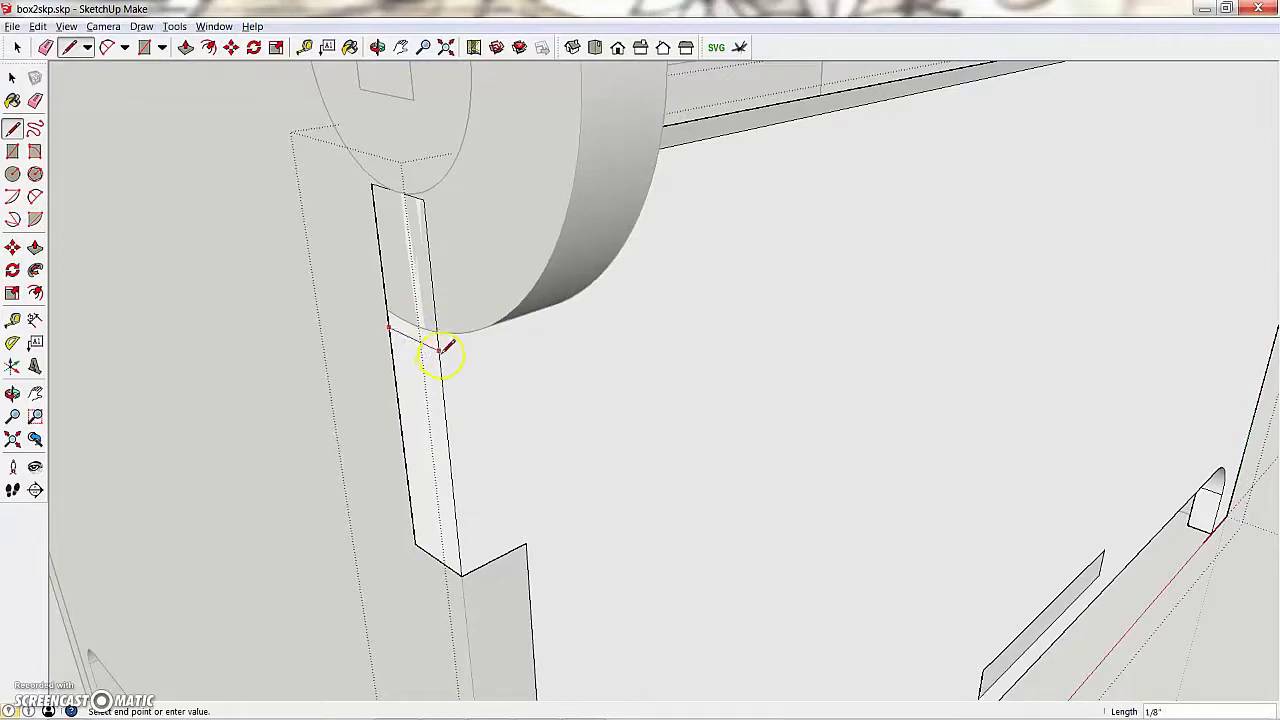
middle_drag(515, 347, 482, 327)
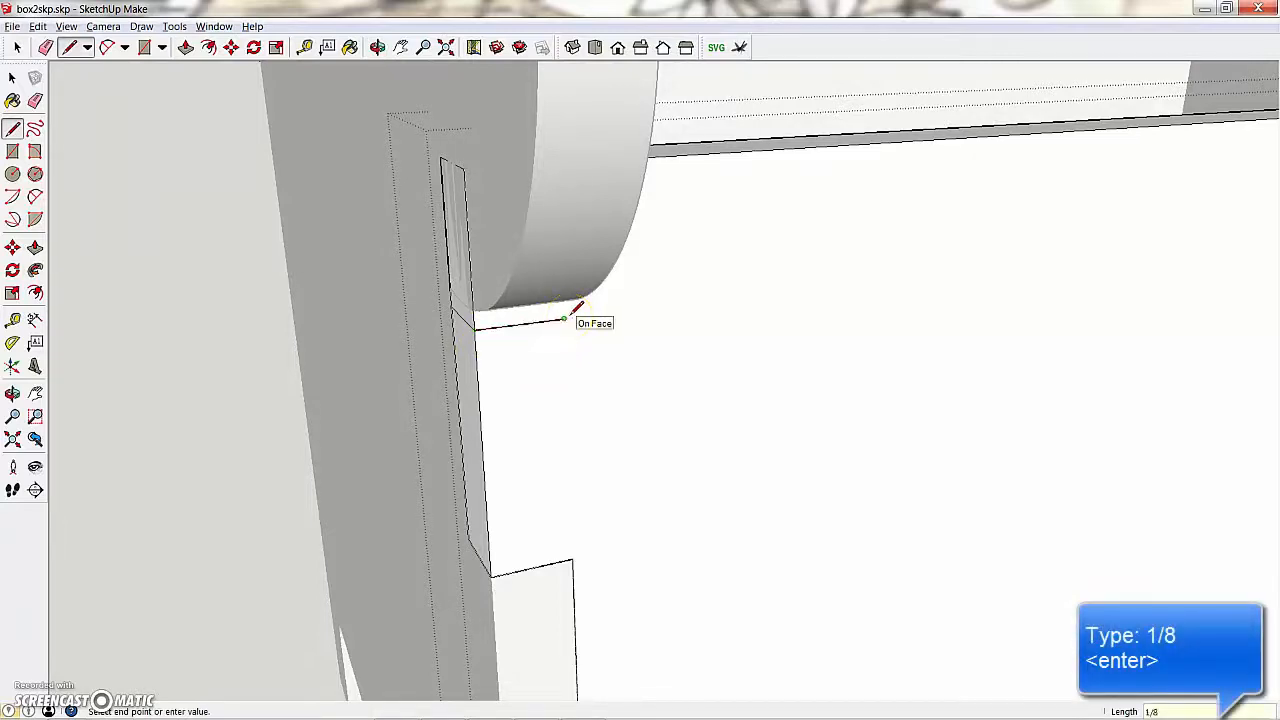
middle_drag(641, 320, 1014, 263)
Push the outlined corner 1/8 inch to cut the notch, and raise the notch's floor about 1/64 inch towards the ring
key(p)
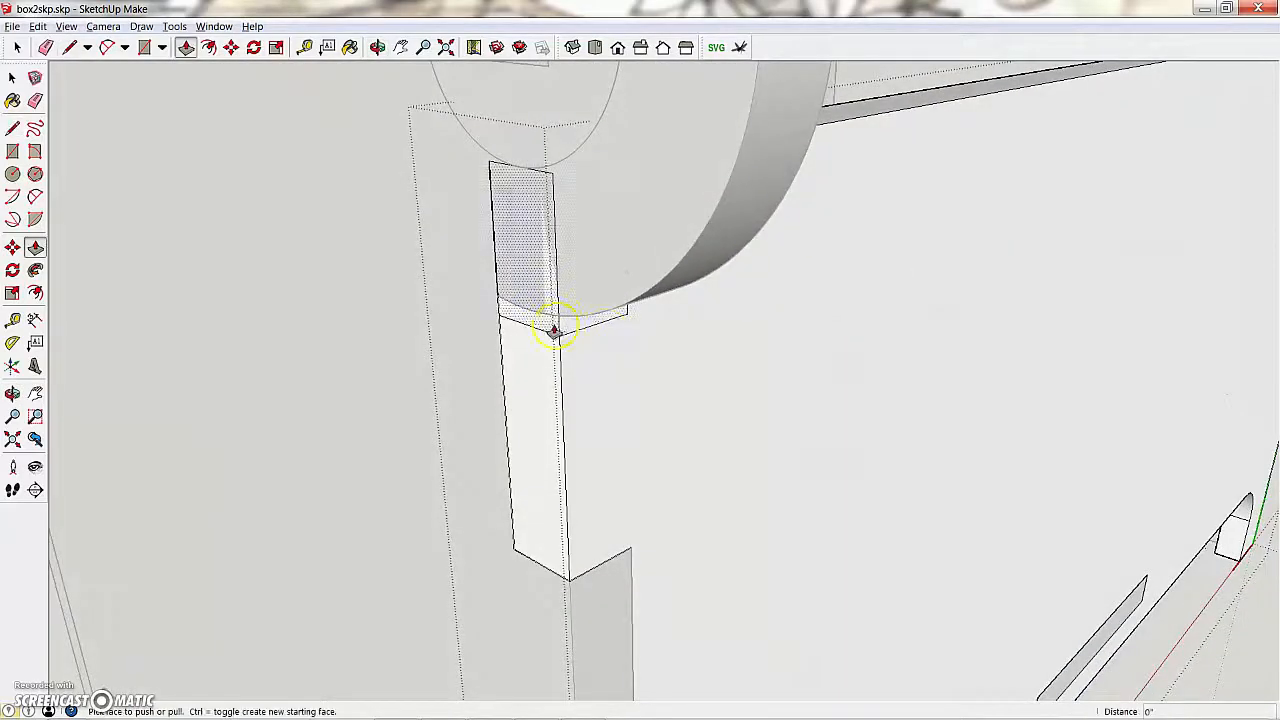
scroll(508, 311, down, 6)
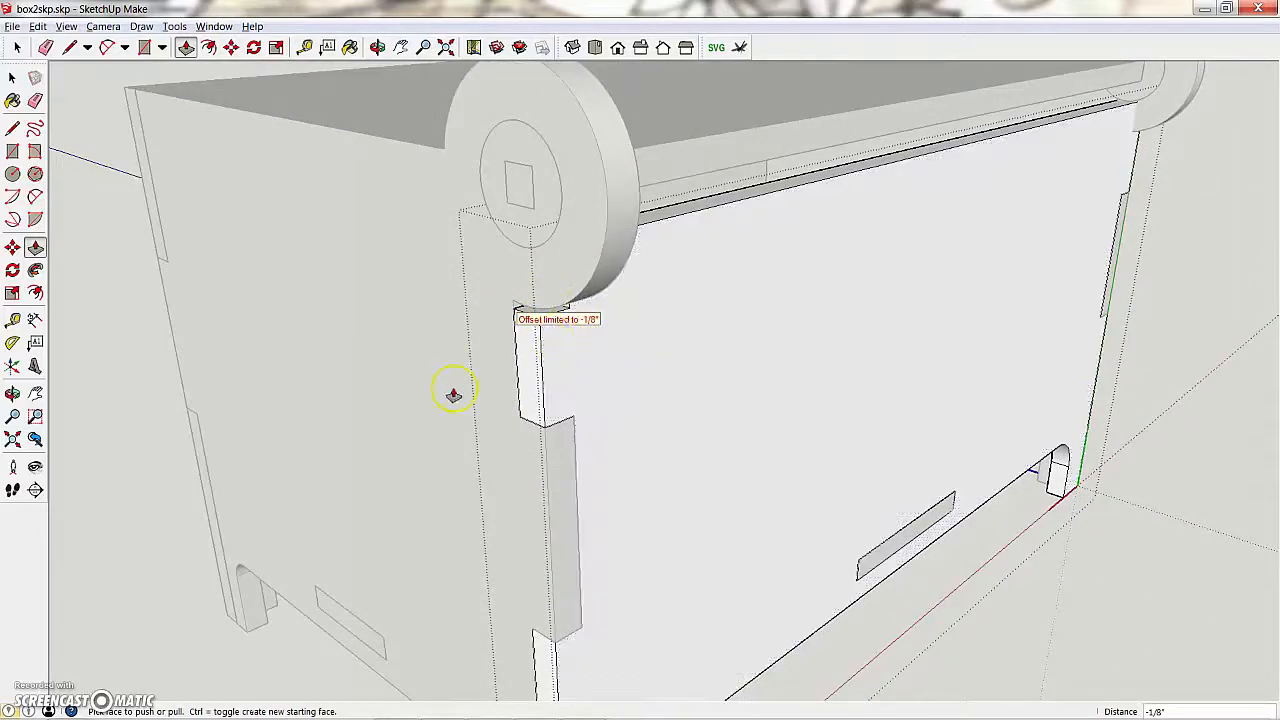
scroll(495, 350, up, 4)
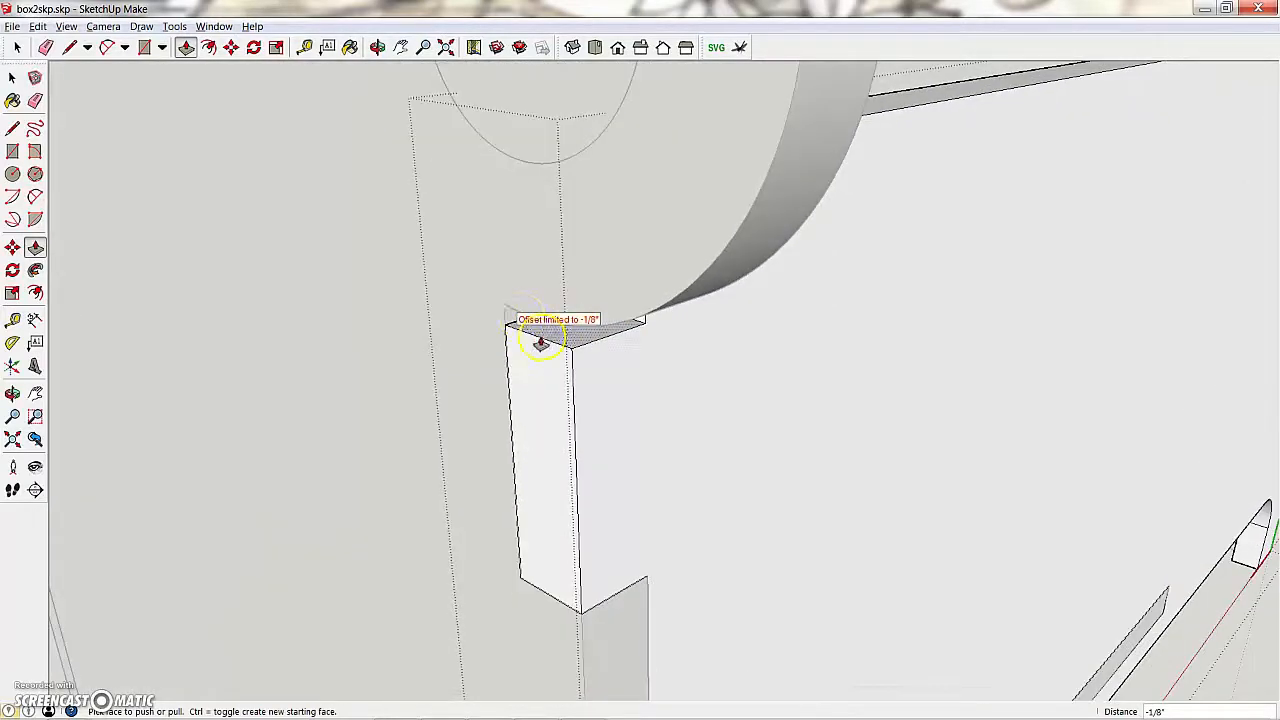
click(530, 333)
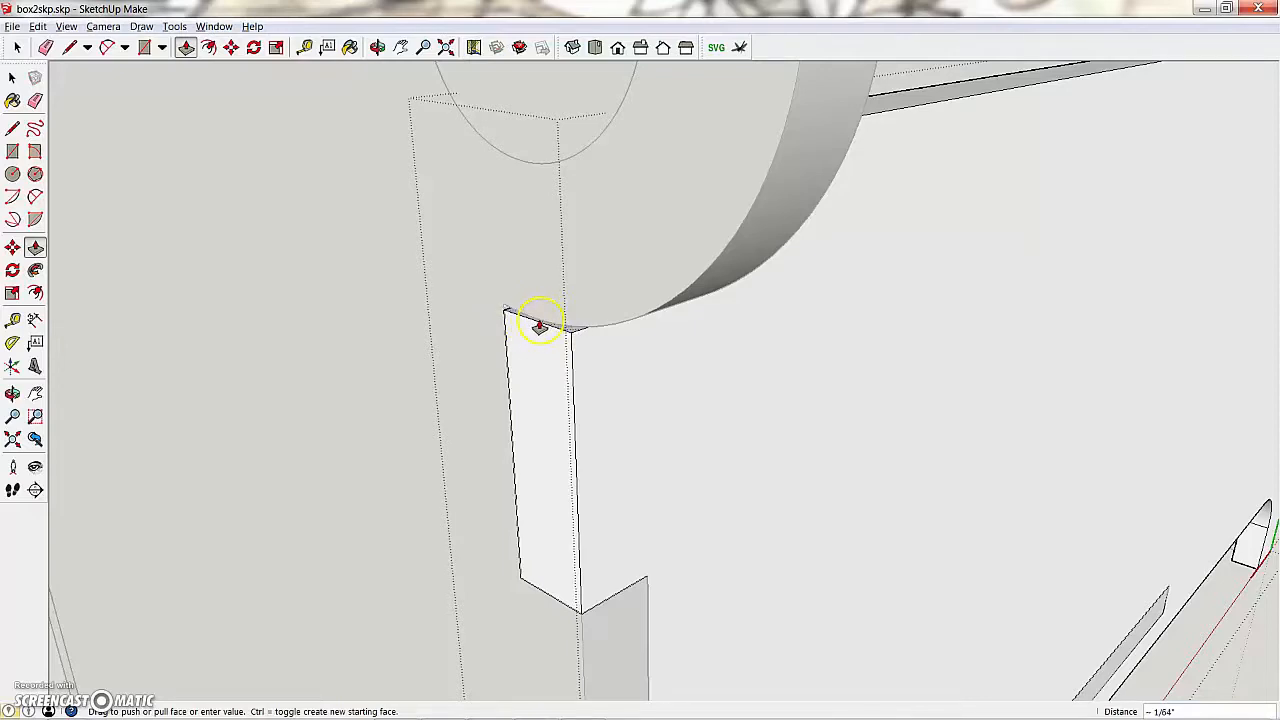
middle_drag(551, 346, 355, 291)
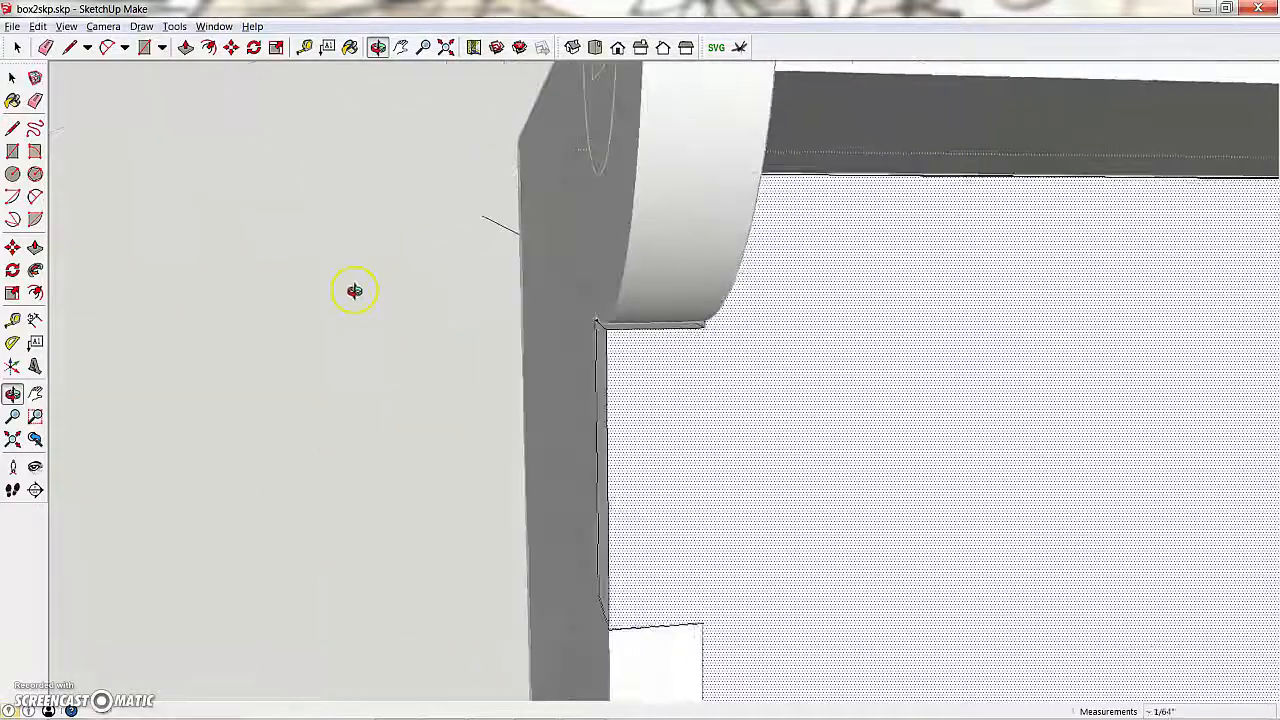
Place Tape Measure guides along the notch's lower edge and along the tab's vertical edge at the back panel's opposite end
click(12, 320)
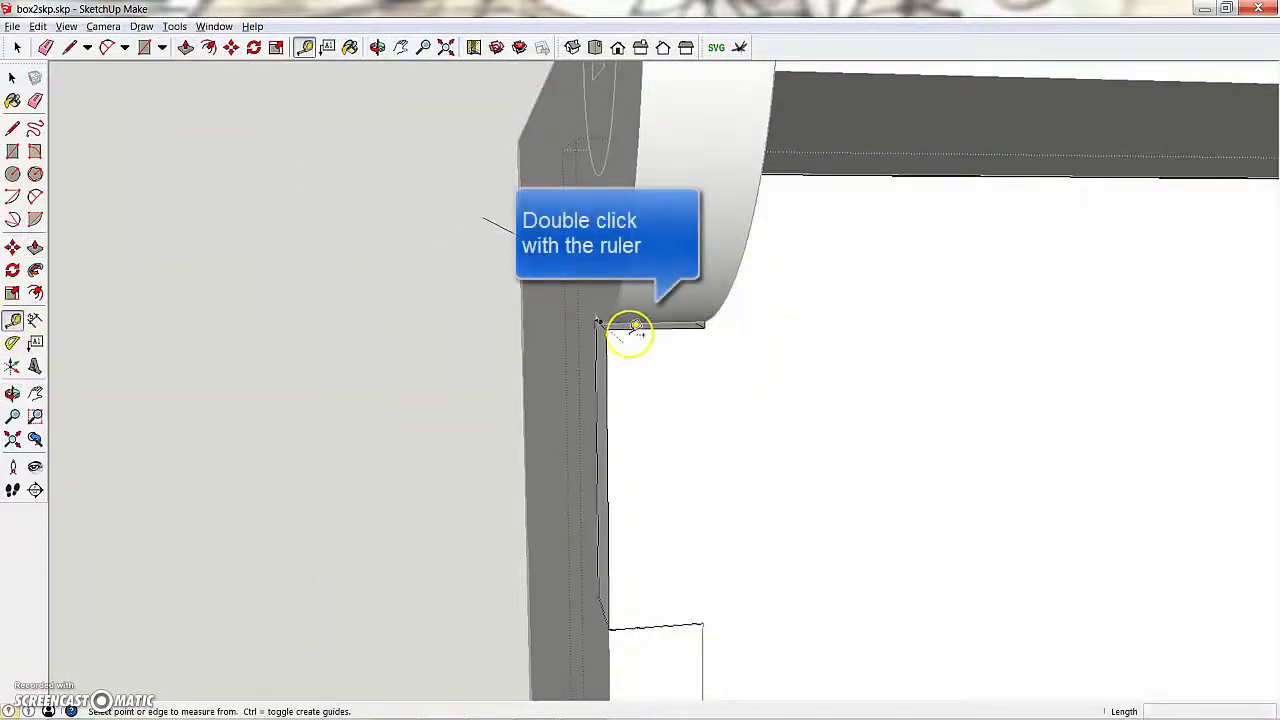
double_click(712, 324)
middle_drag(712, 328, 200, 400)
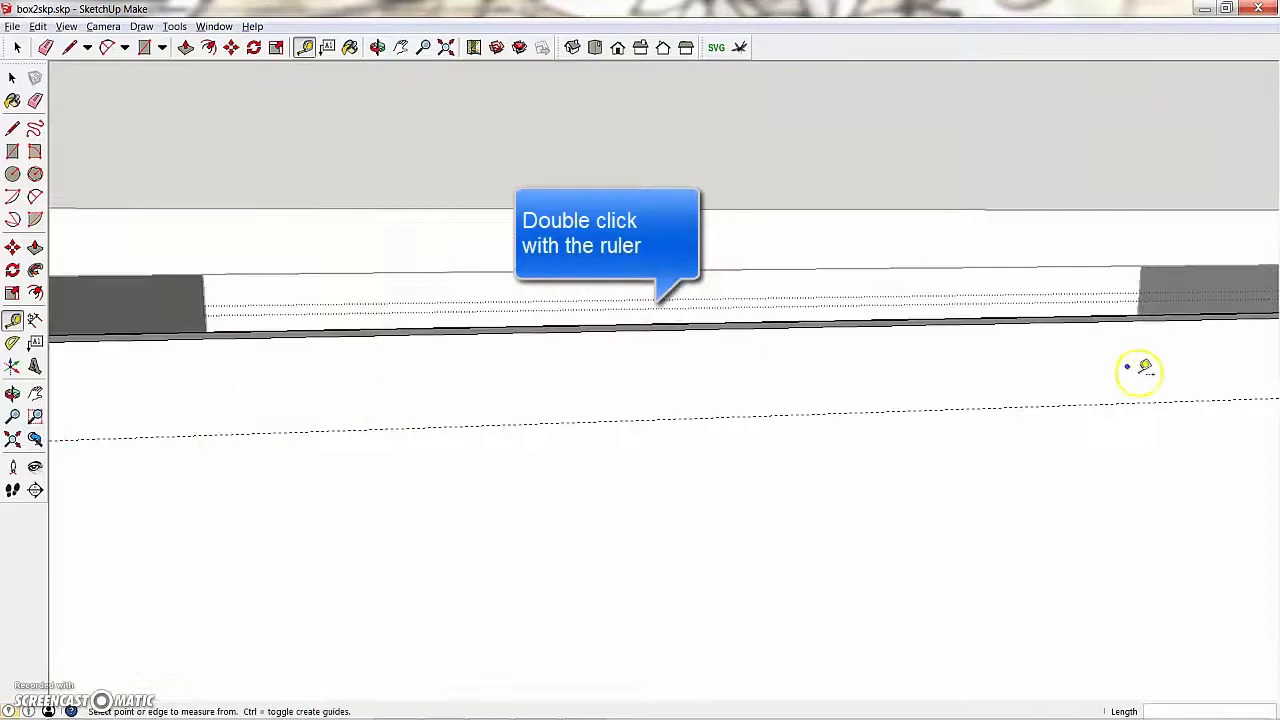
middle_drag(1137, 371, 86, 297)
scroll(930, 290, up, 3)
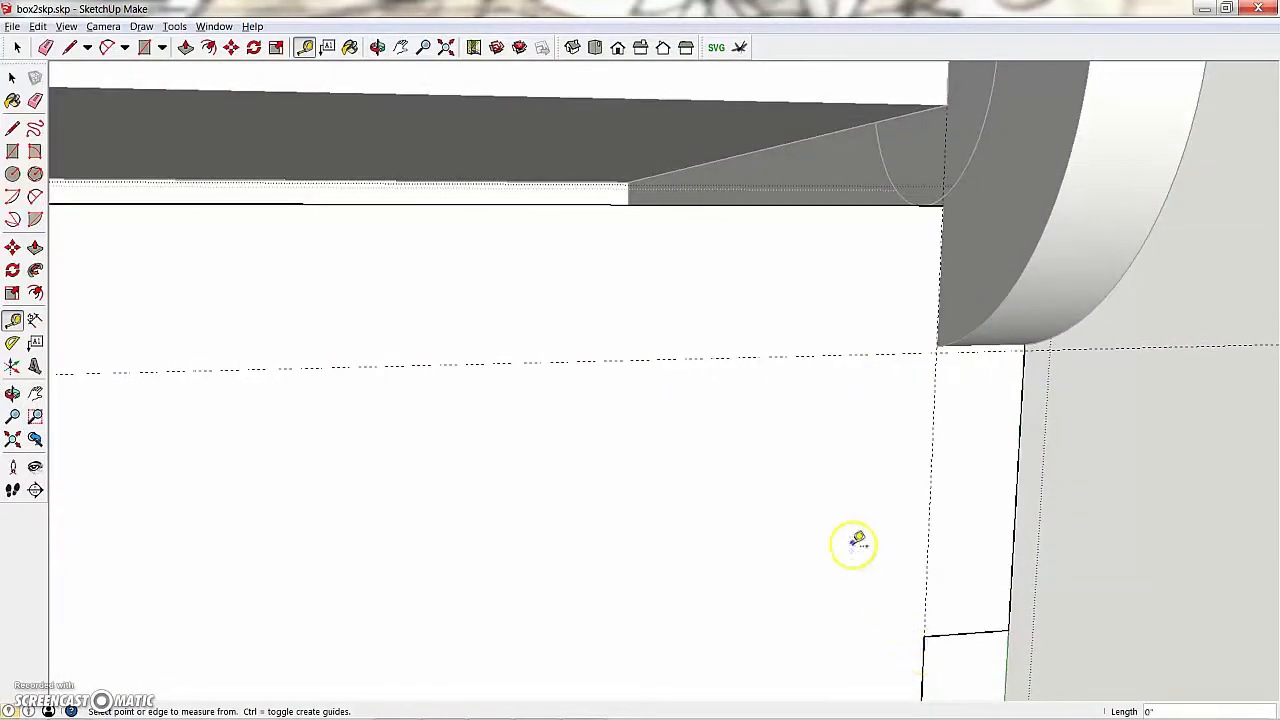
middle_drag(963, 383, 871, 357)
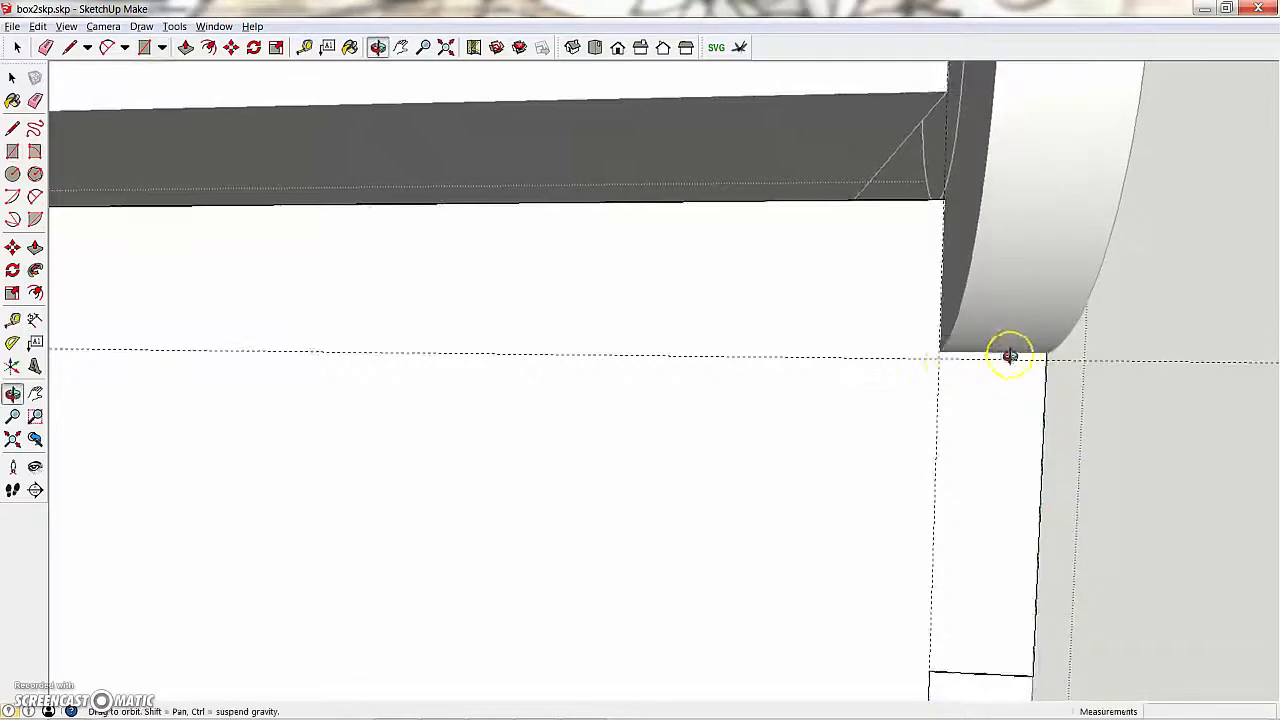
Outline the back panel's opposite corner with a rectangle about 3/16 by 1/8 inch and push it 1/8 inch to cut the notch
middle_drag(1010, 356, 791, 325)
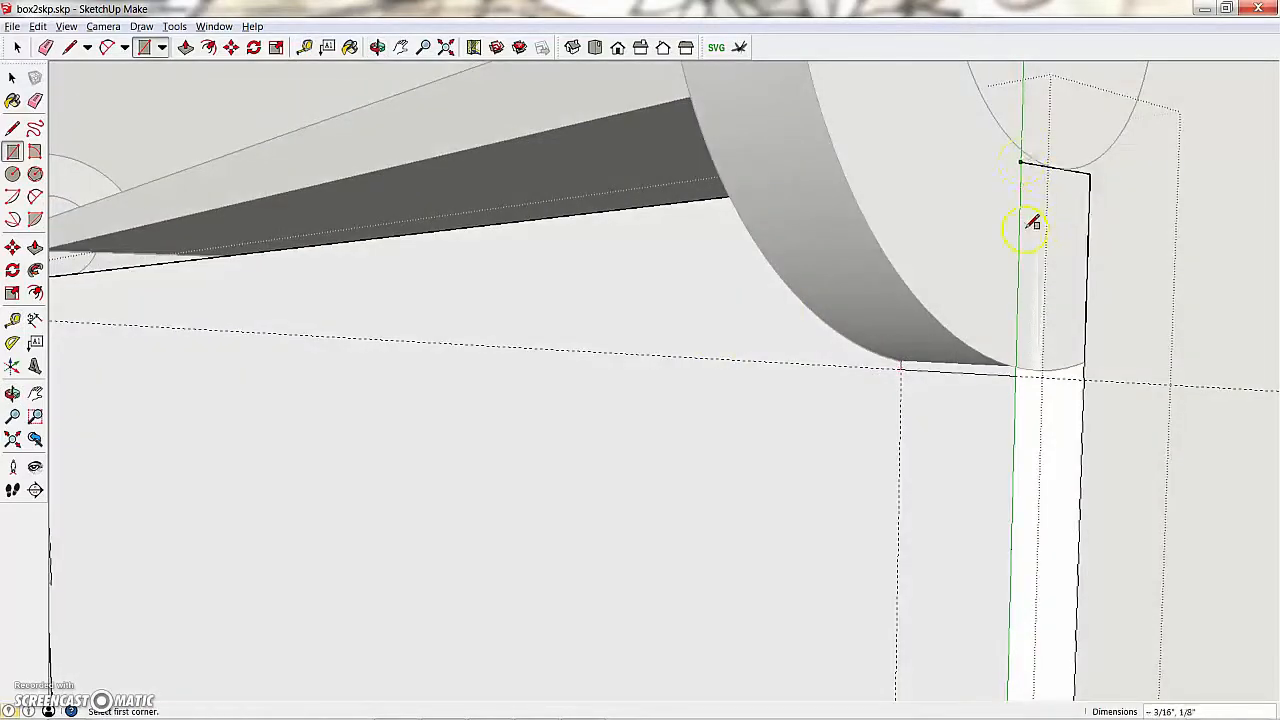
key(p)
click(985, 372)
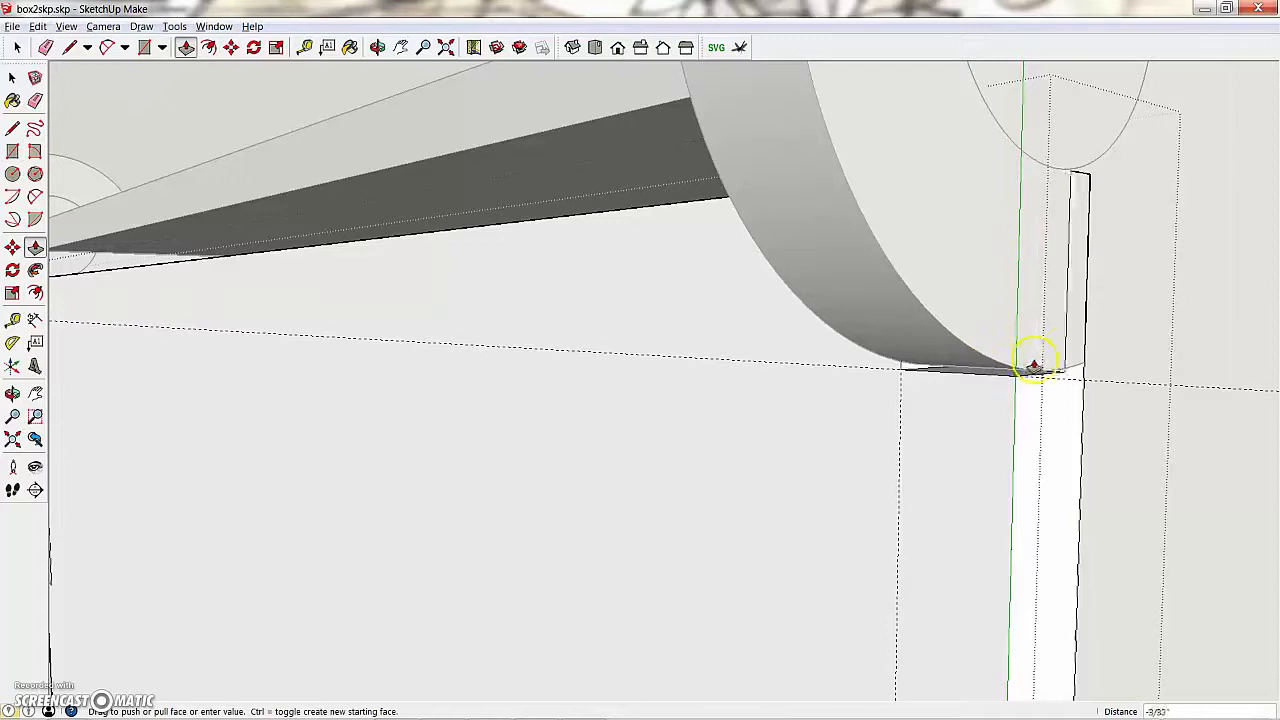
click(1078, 353)
scroll(1017, 345, down, 2)
scroll(1017, 352, down, 3)
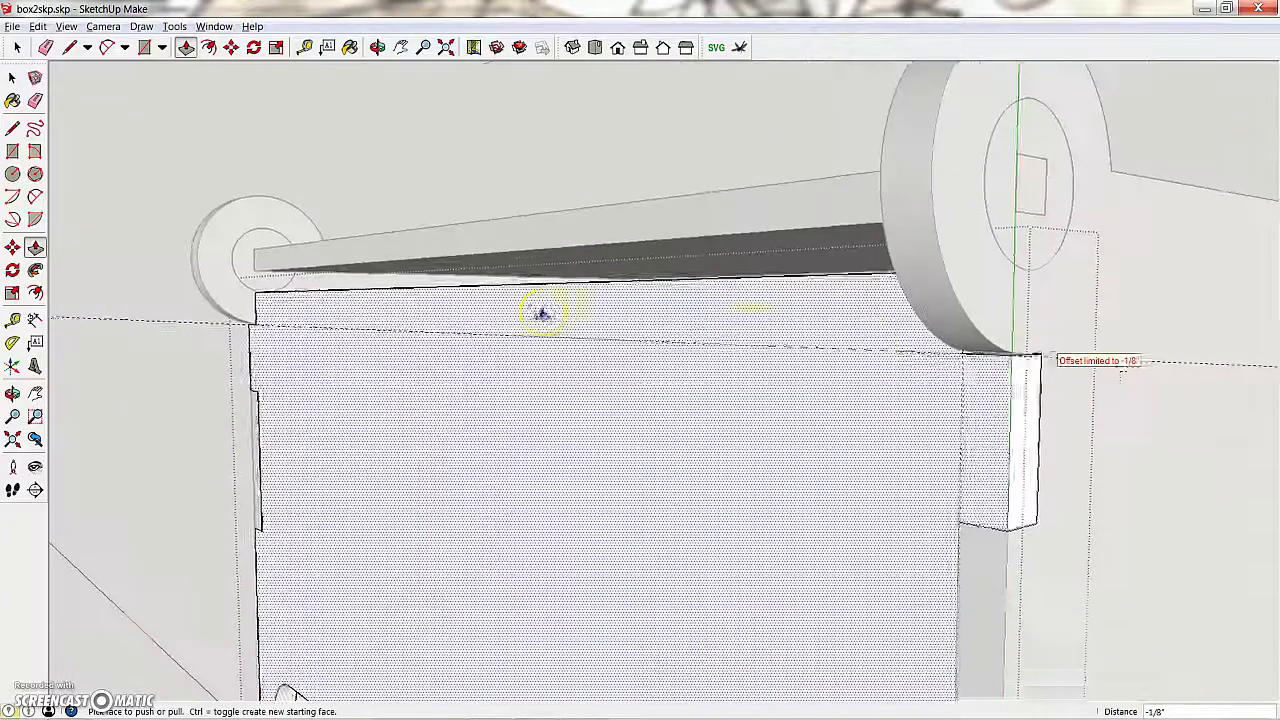
Erase the guides around the notches and finish editing the back panel component, returning to the whole box
scroll(600, 335, up, 2)
key(r)
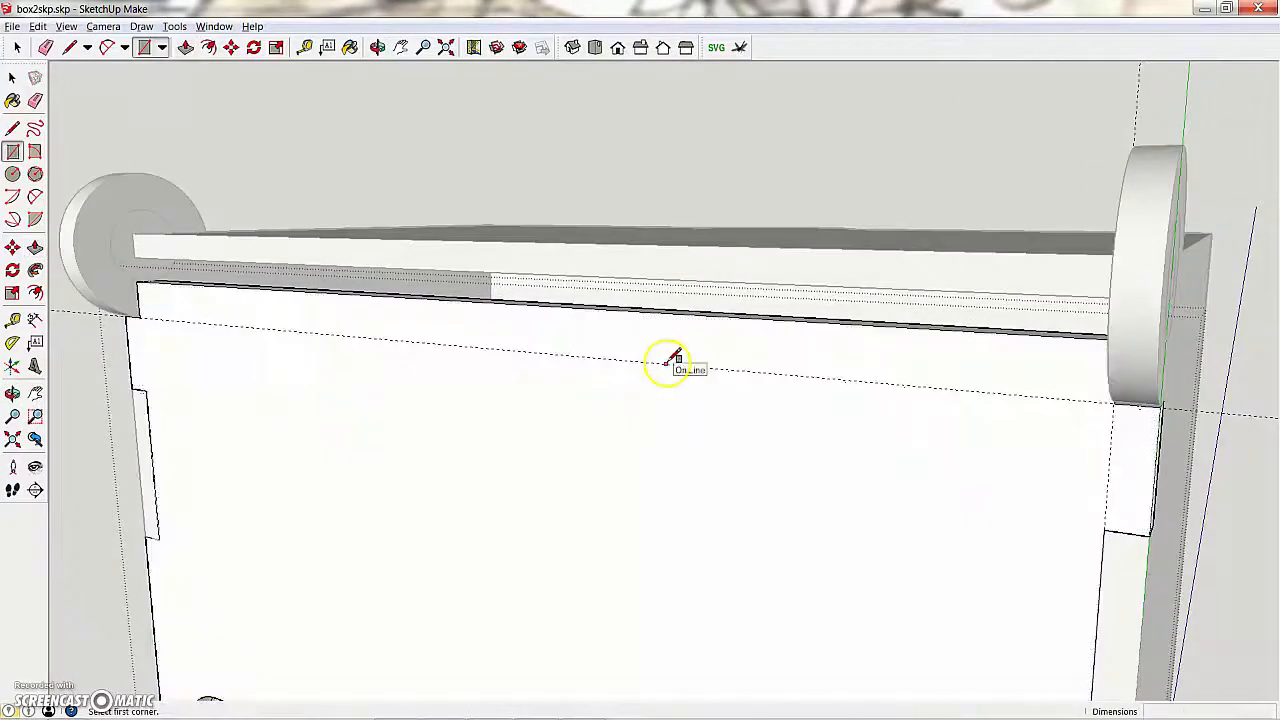
scroll(674, 366, down, 6)
mouse_move(423, 371)
middle_down()
mouse_move(861, 371)
mouse_move(763, 270)
mouse_move(529, 363)
mouse_move(451, 349)
mouse_move(503, 346)
middle_up()
key(e)
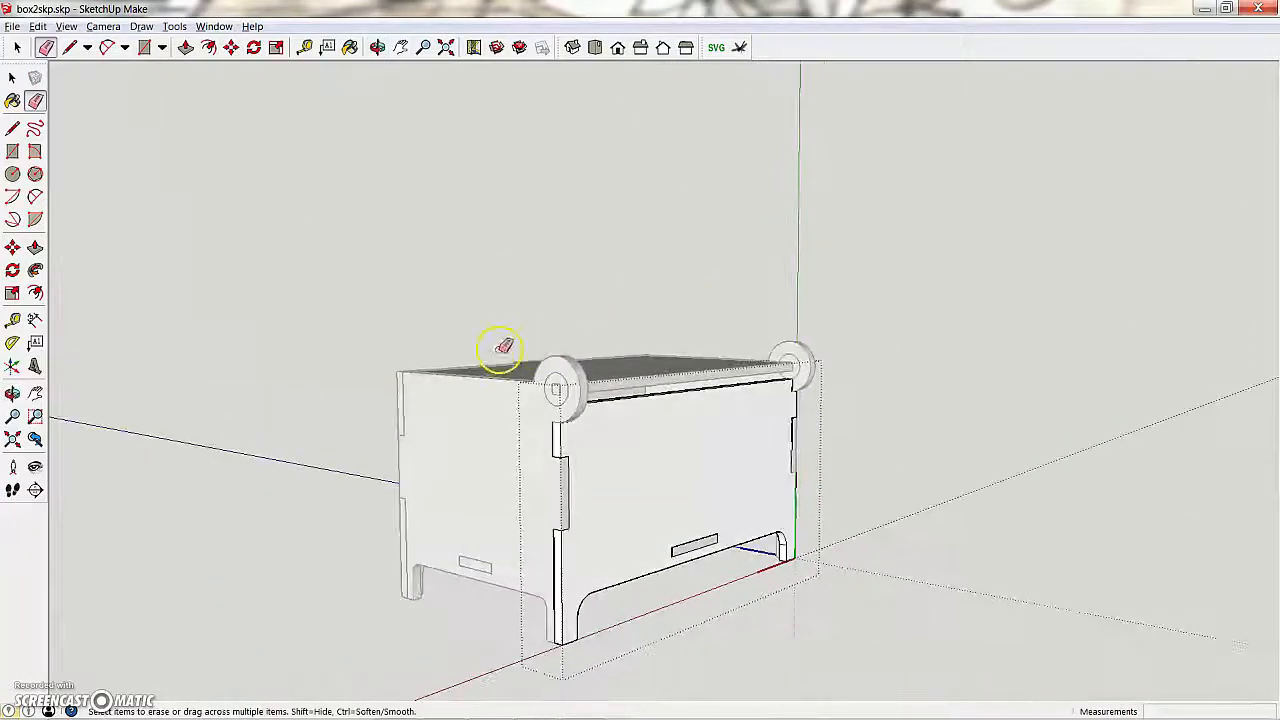
click(10, 80)
click(146, 186)
middle_drag(260, 200, 177, 423)
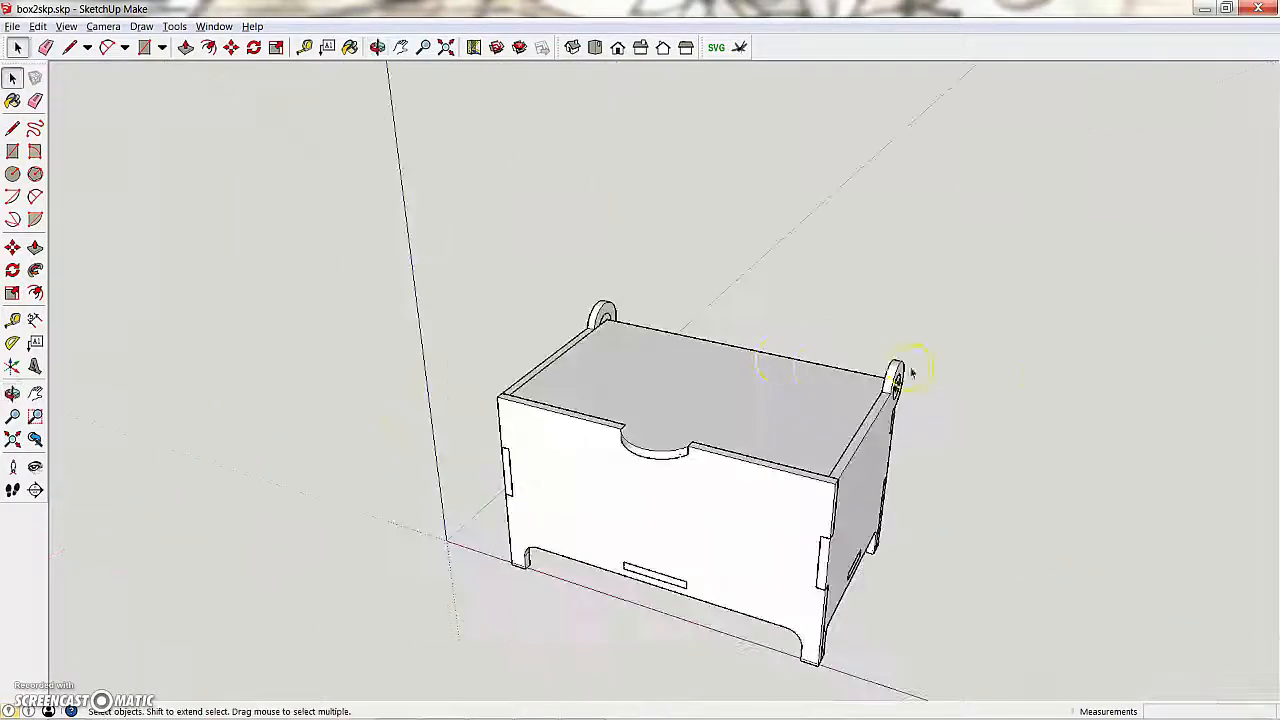